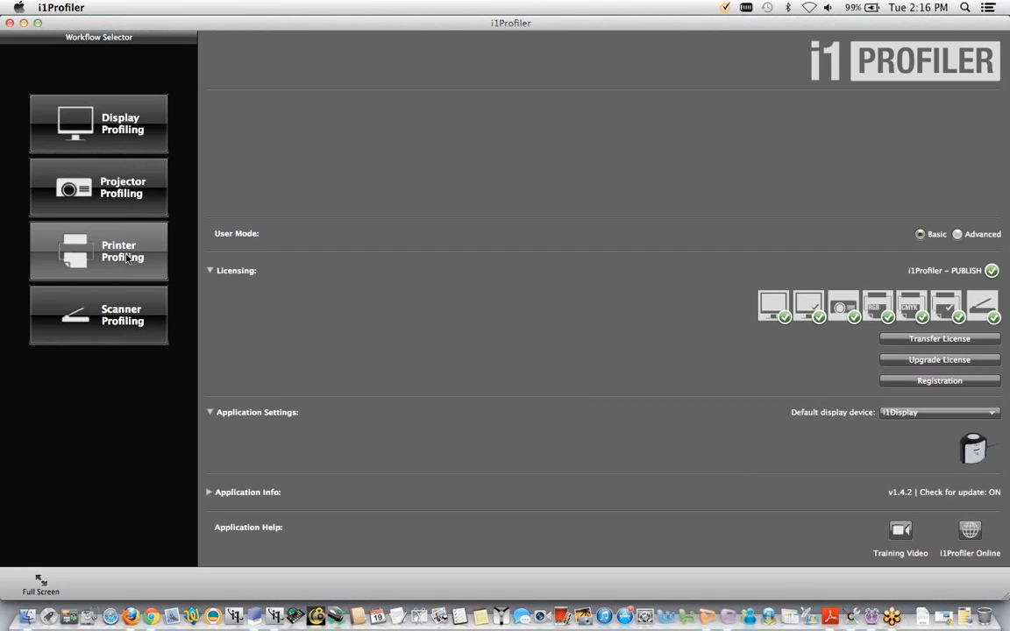
Step: Start the basic printer profiling workflow and select the EPSON Stylus Photo R2400 as the printer, trying Canon MP500 first
click(128, 257)
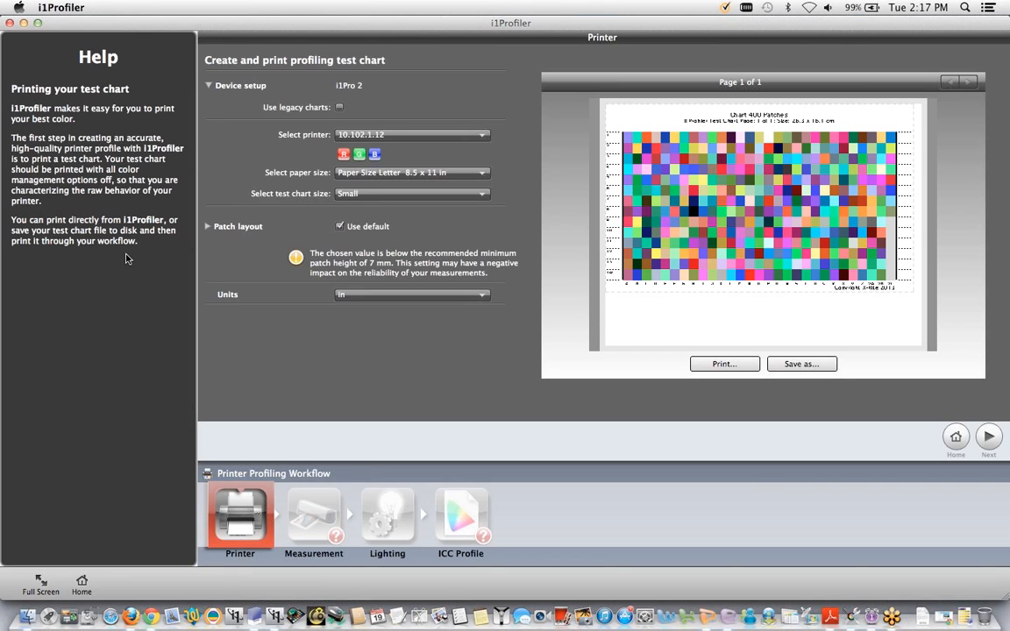
click(399, 136)
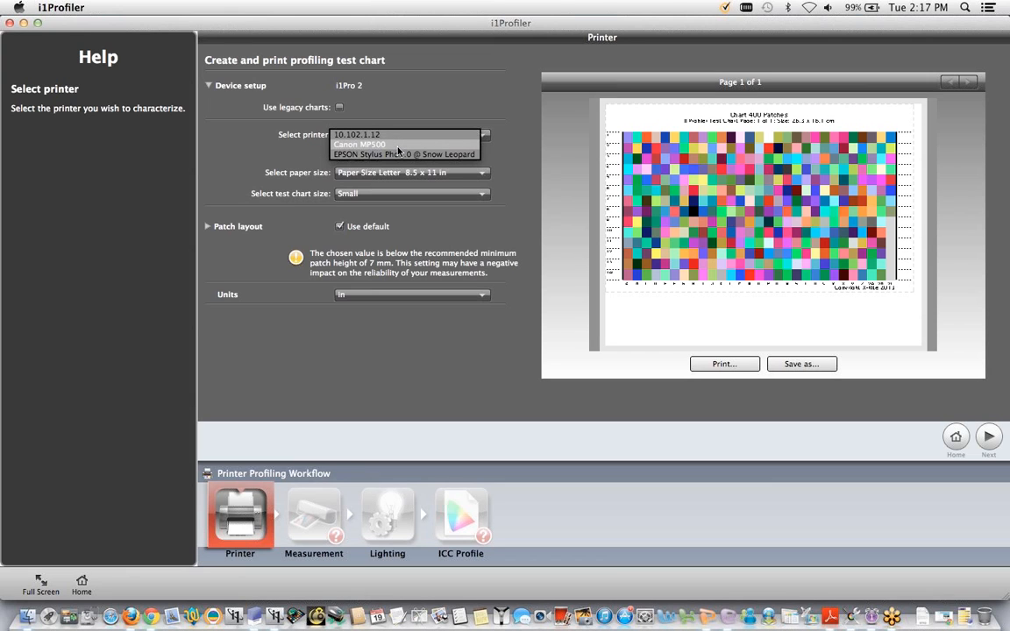
click(397, 146)
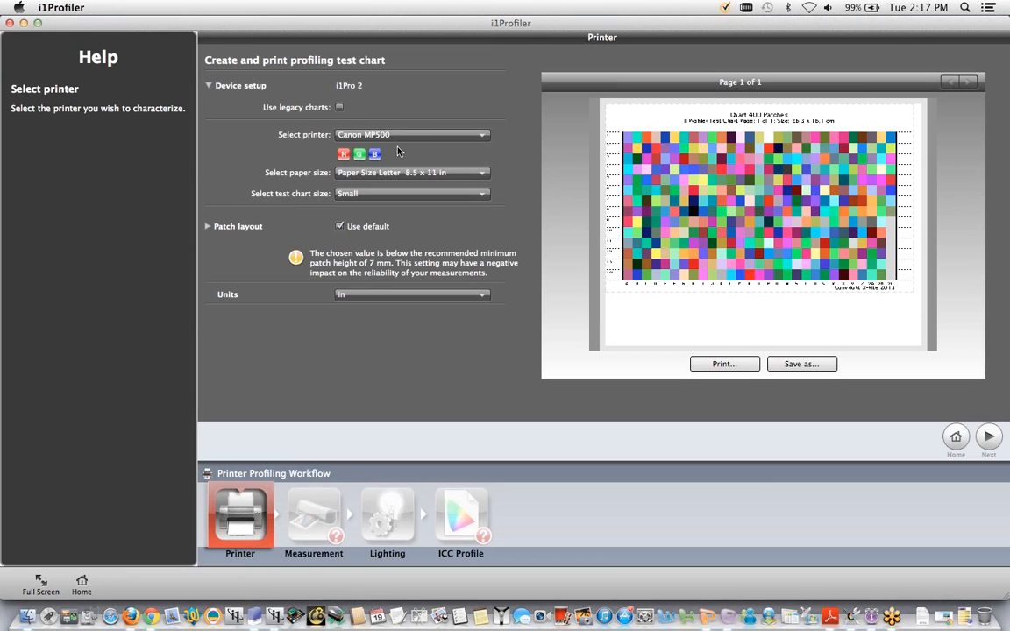
click(359, 134)
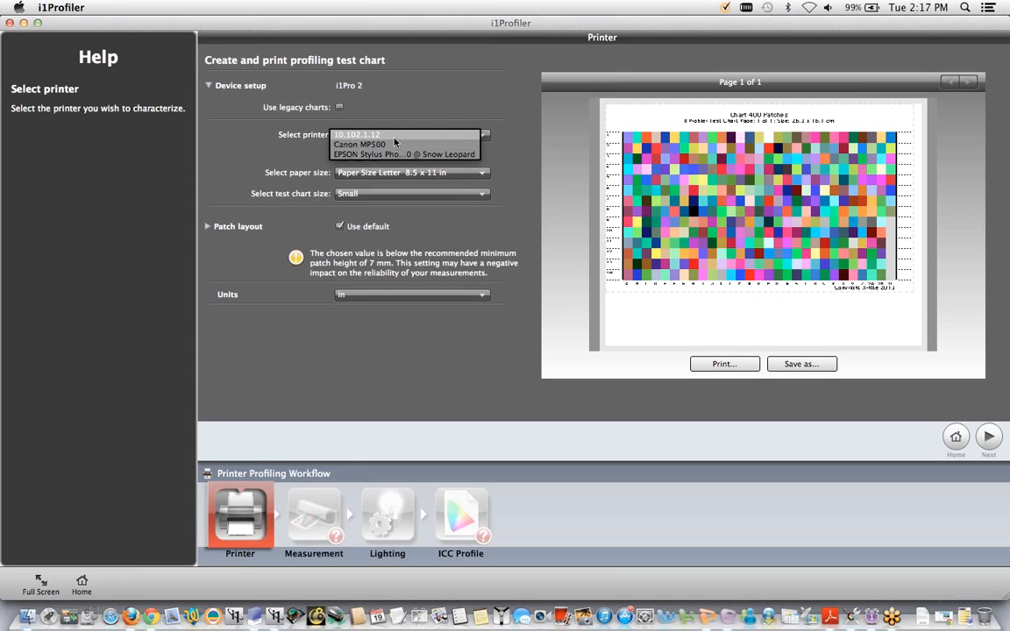
click(399, 156)
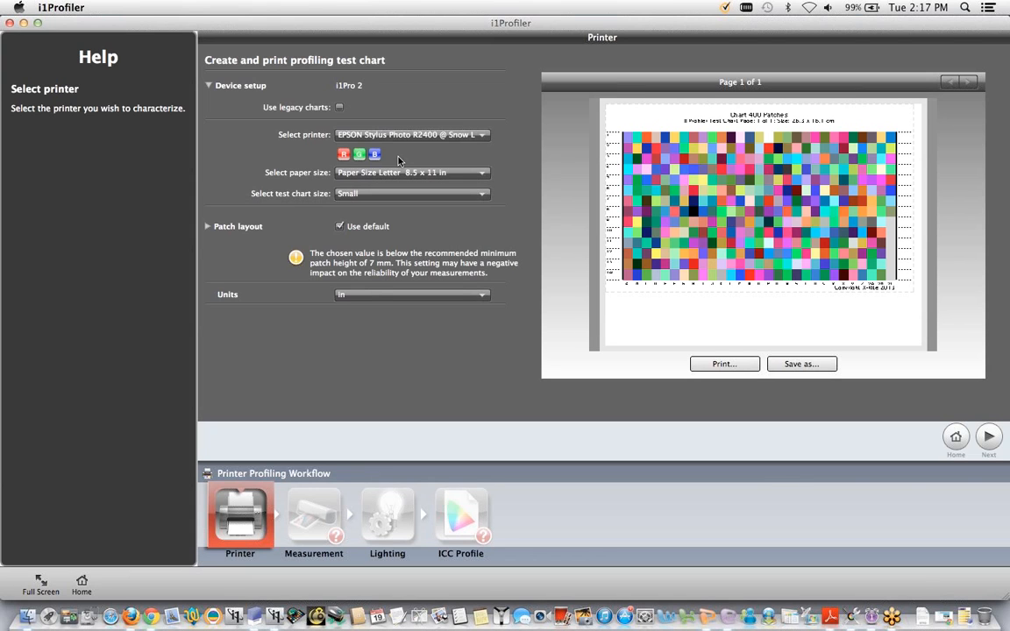
Step: Try the Medium test chart size and settle on Large for the profiling chart
click(483, 196)
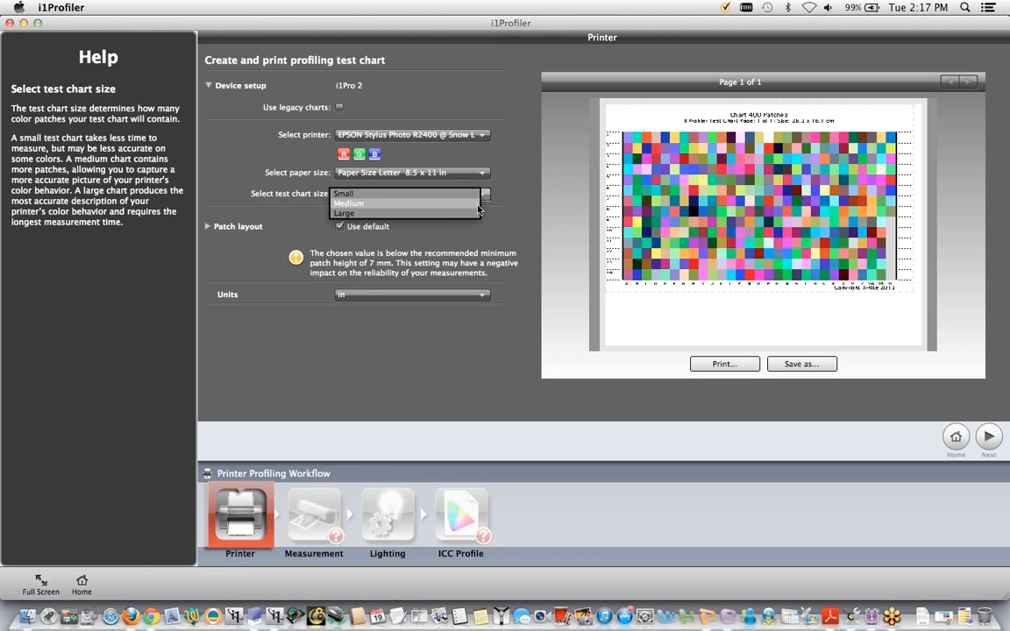
click(433, 188)
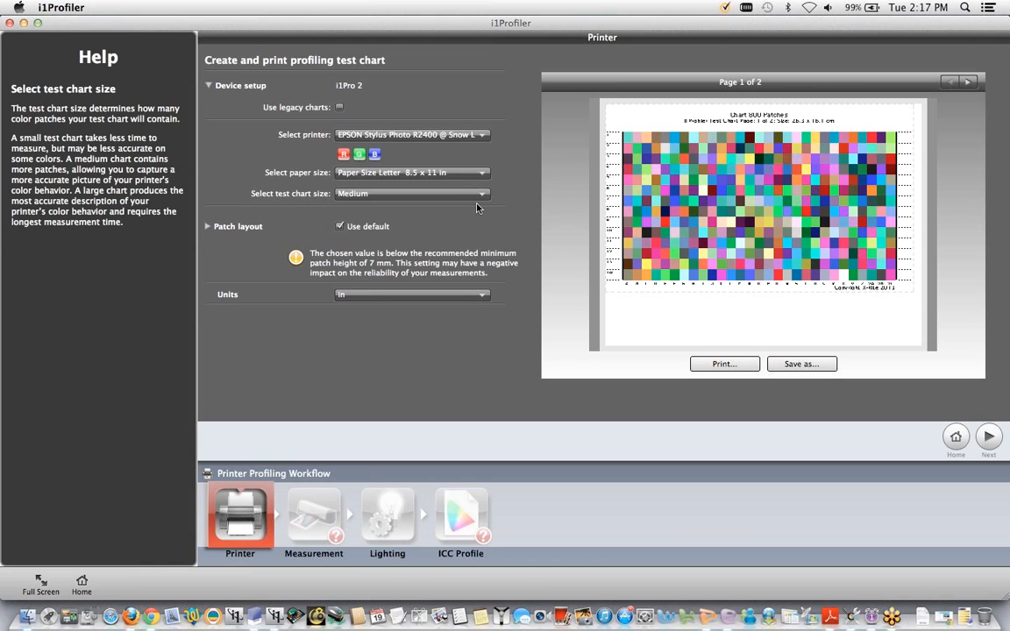
click(478, 194)
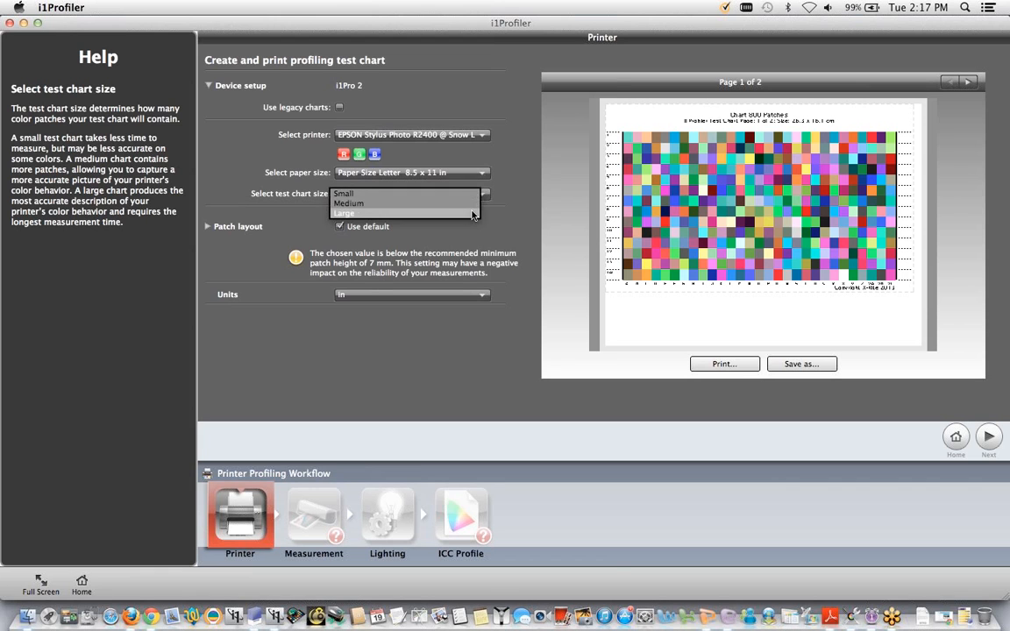
click(472, 214)
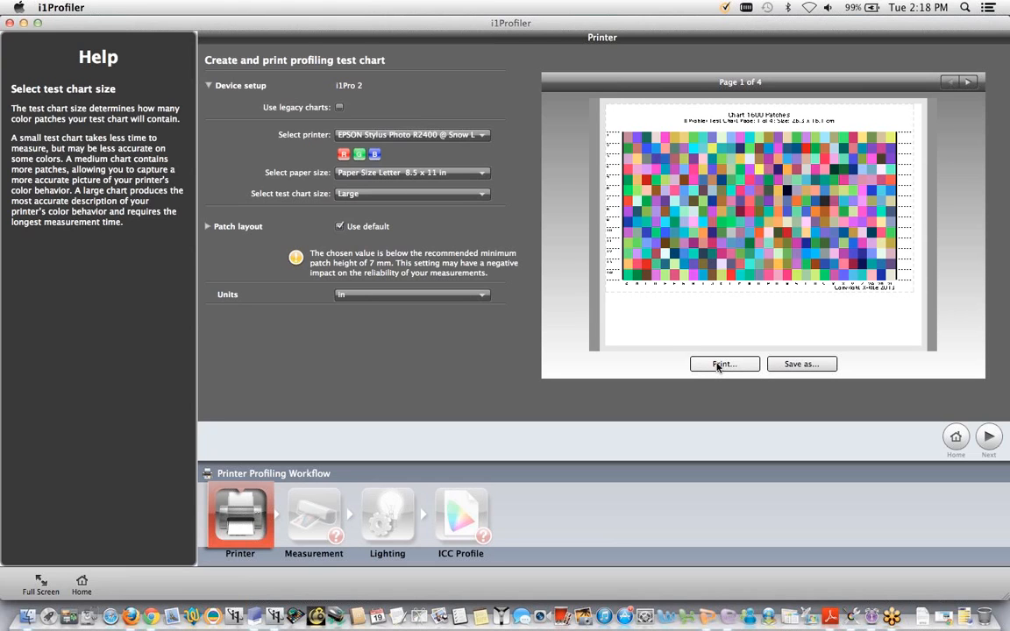
Step: Review the file types available for saving the test chart image, and cancel without saving
click(794, 365)
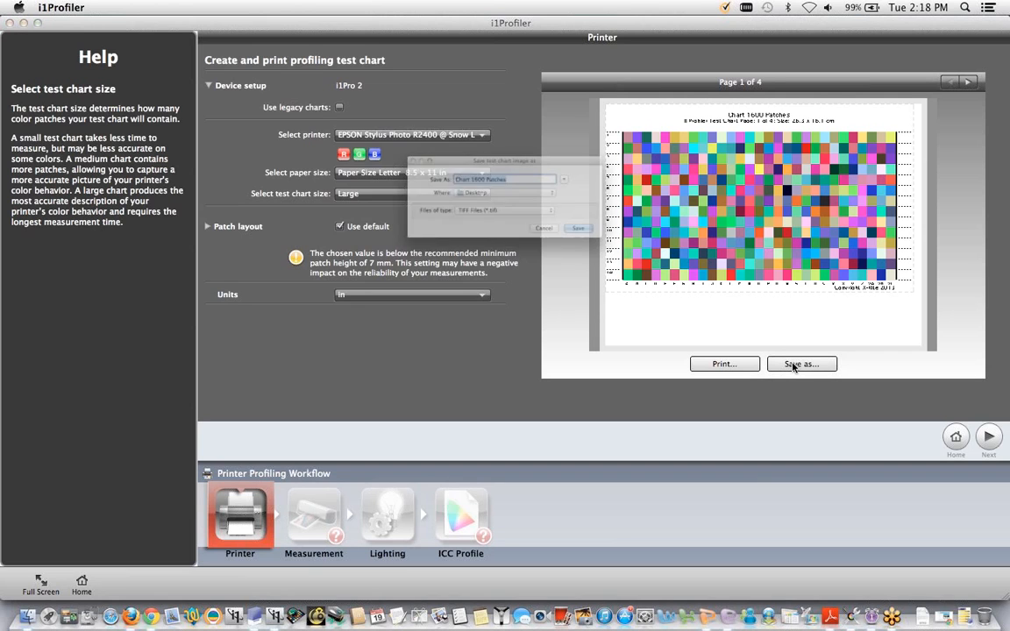
click(584, 221)
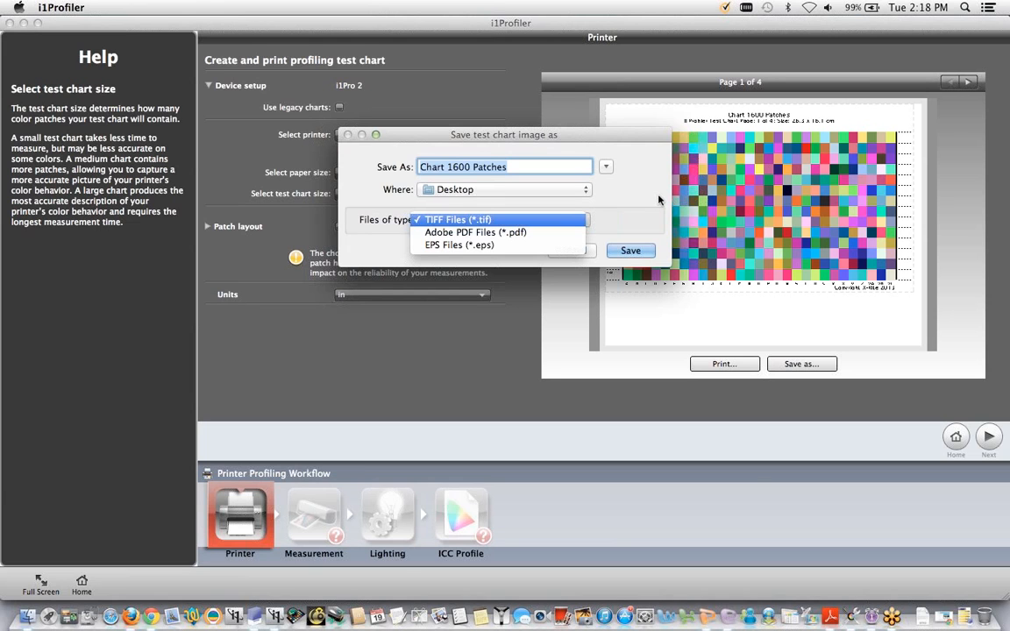
click(584, 219)
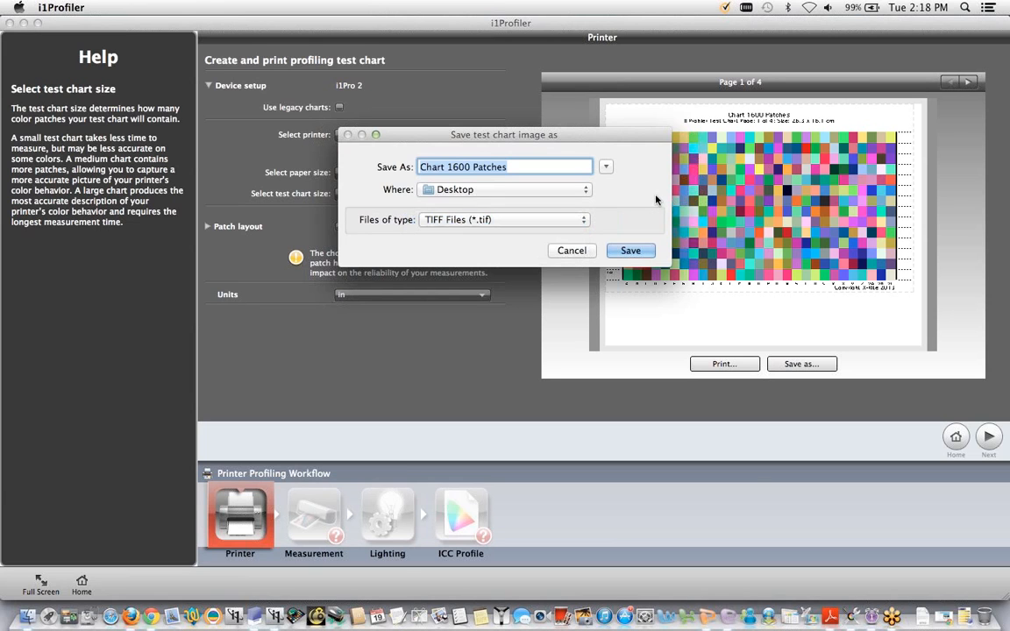
click(572, 251)
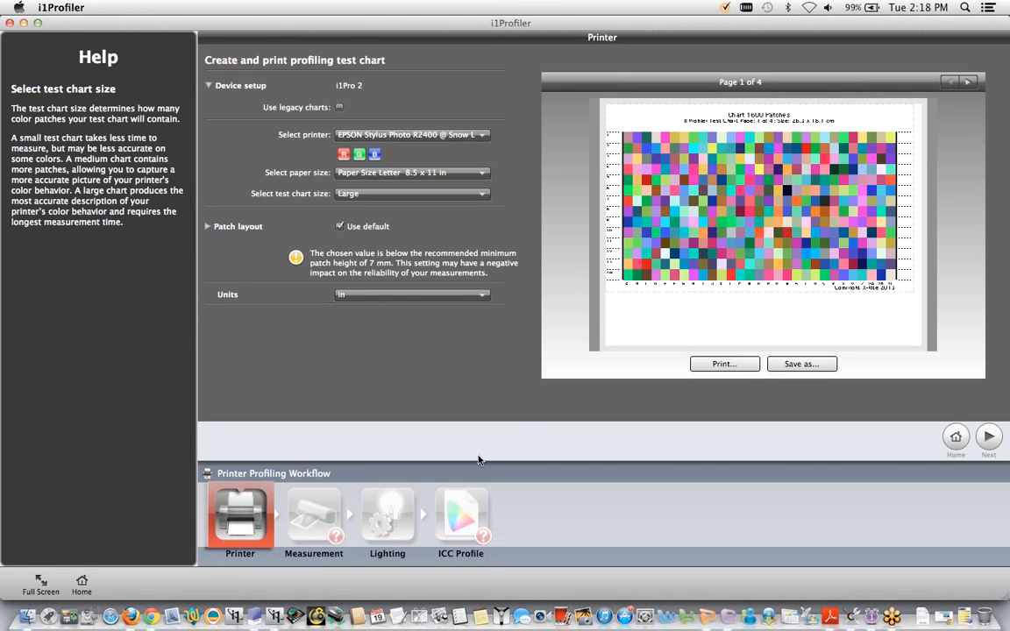
Step: Return to the start page, switch the user mode to Advanced and choose CMYK Printer as the printer device
click(82, 584)
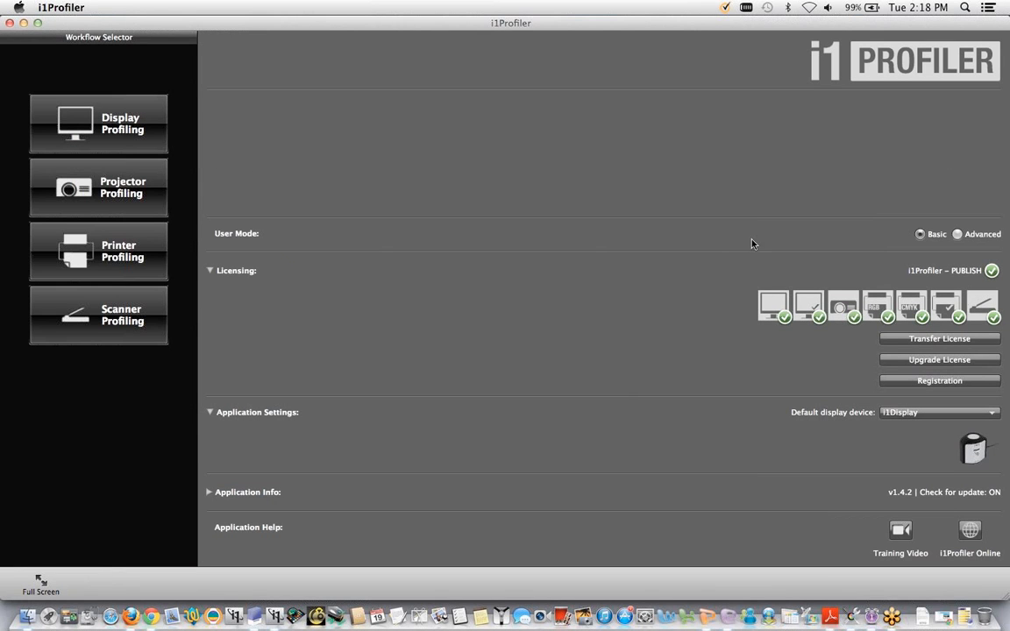
click(958, 234)
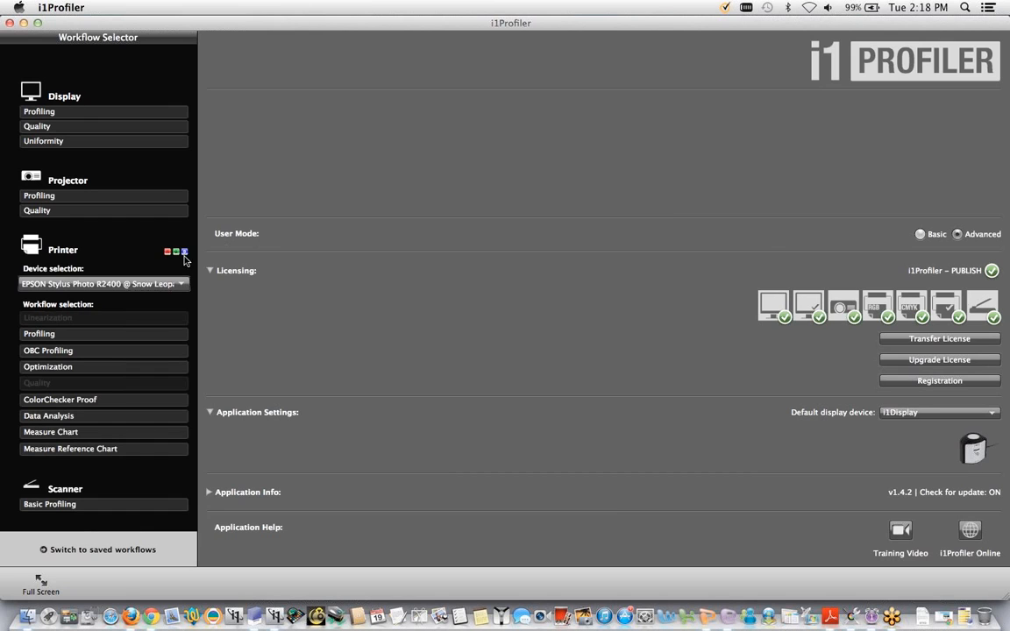
click(145, 287)
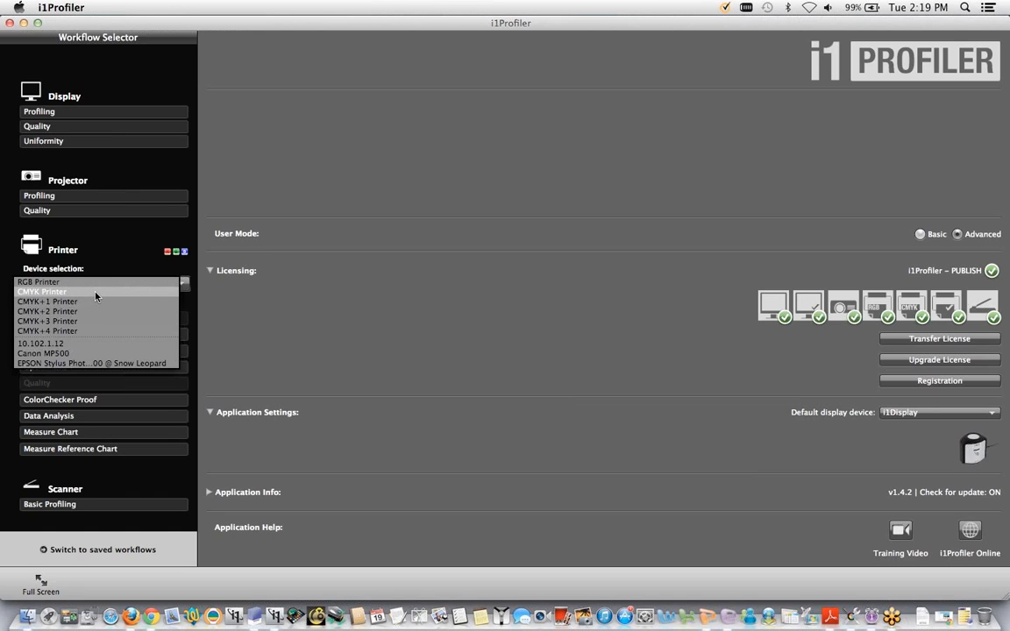
click(96, 292)
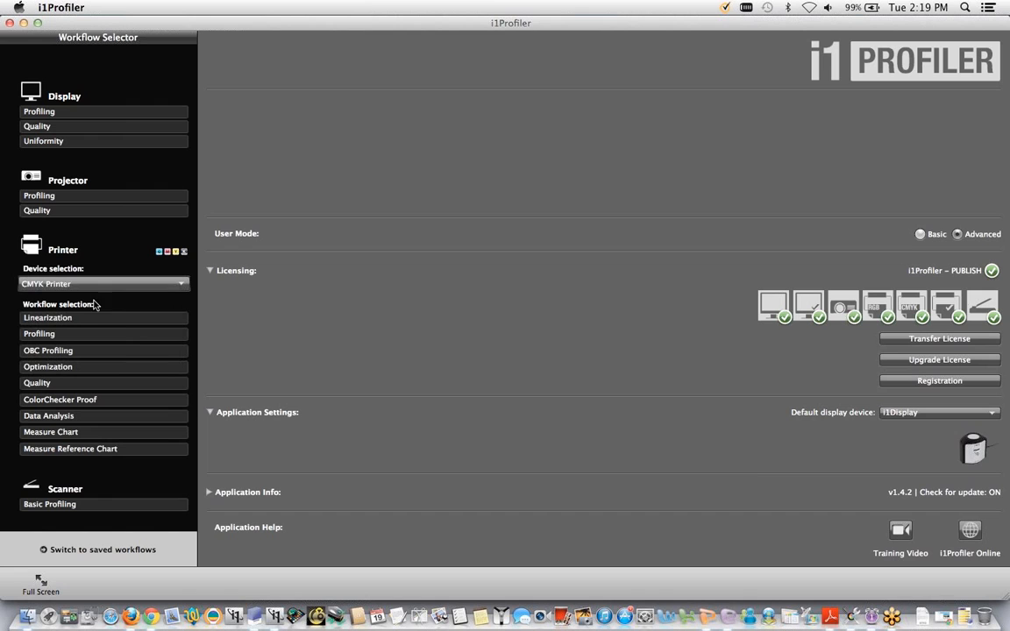
Step: View the CMYK printer linearization workflow and return to the start page
click(93, 319)
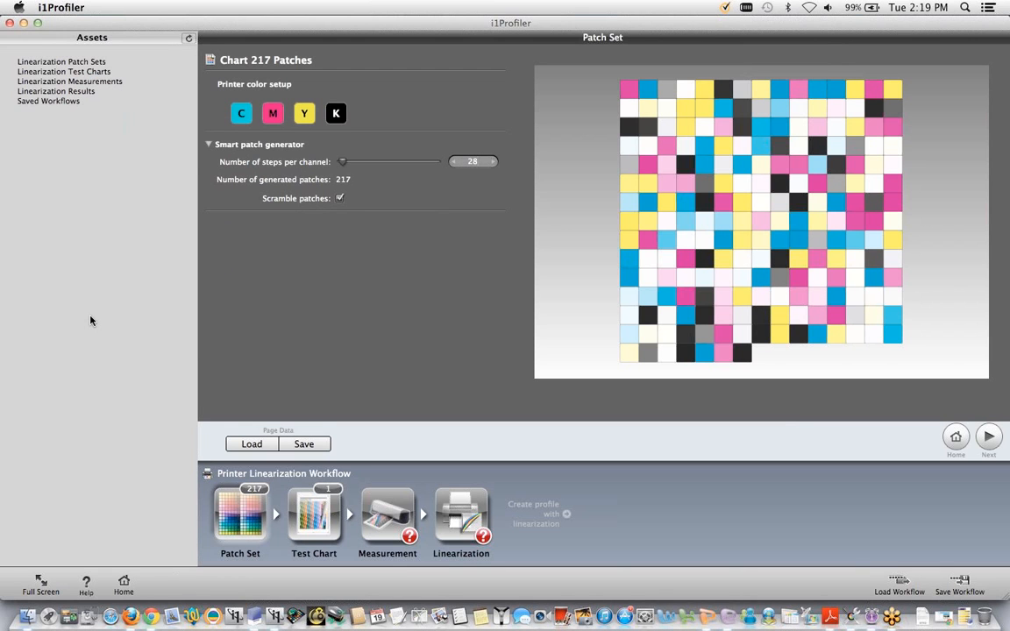
click(124, 584)
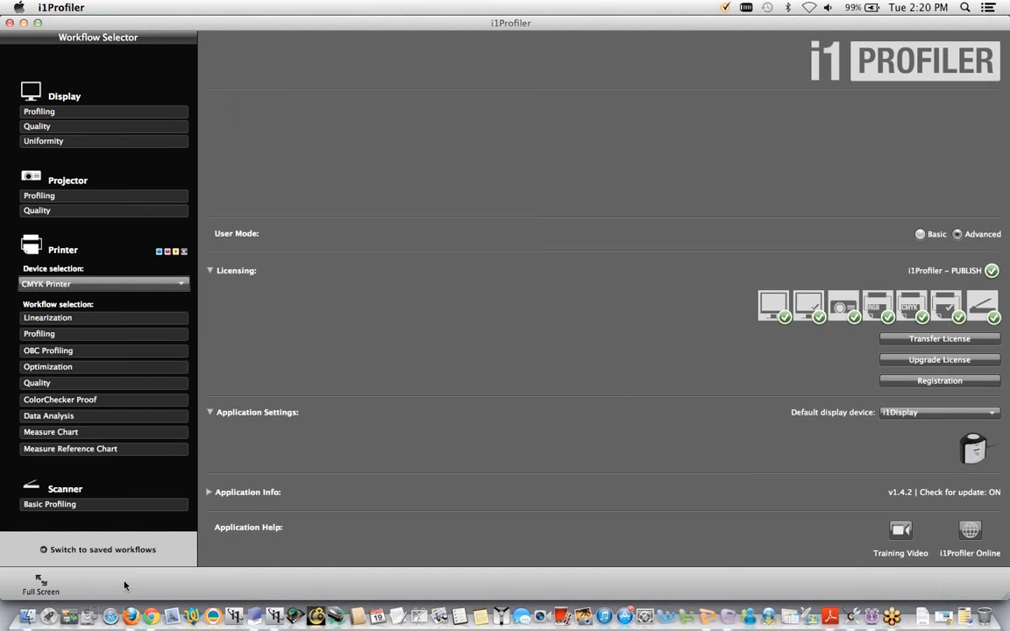
Step: Open the CMYK printer profiling workflow and load the ECI 2002 CMYK random transposed patch set into it
click(87, 341)
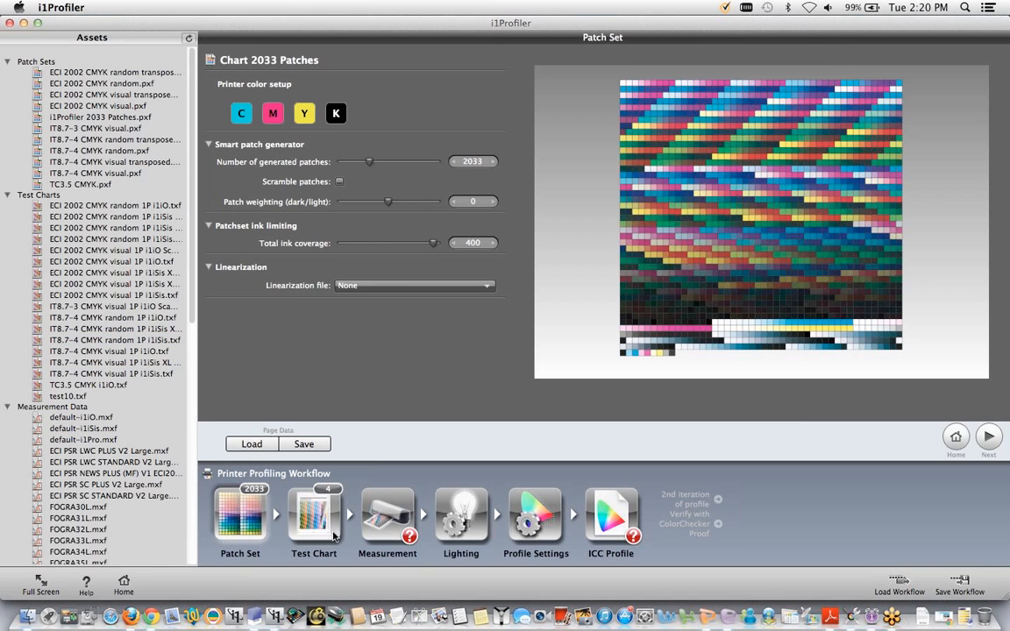
click(172, 330)
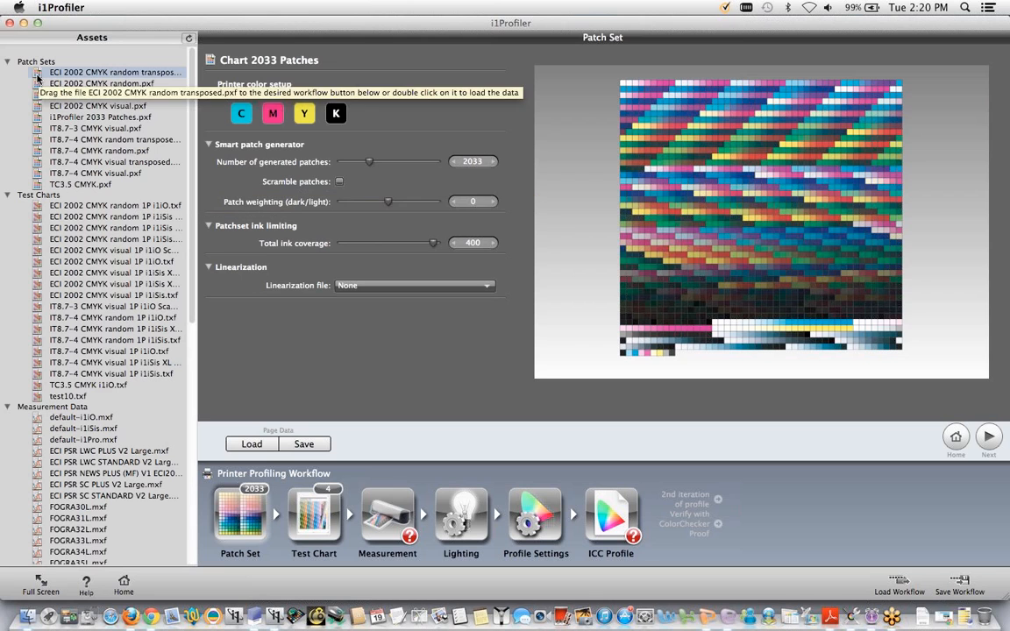
drag(37, 79, 247, 526)
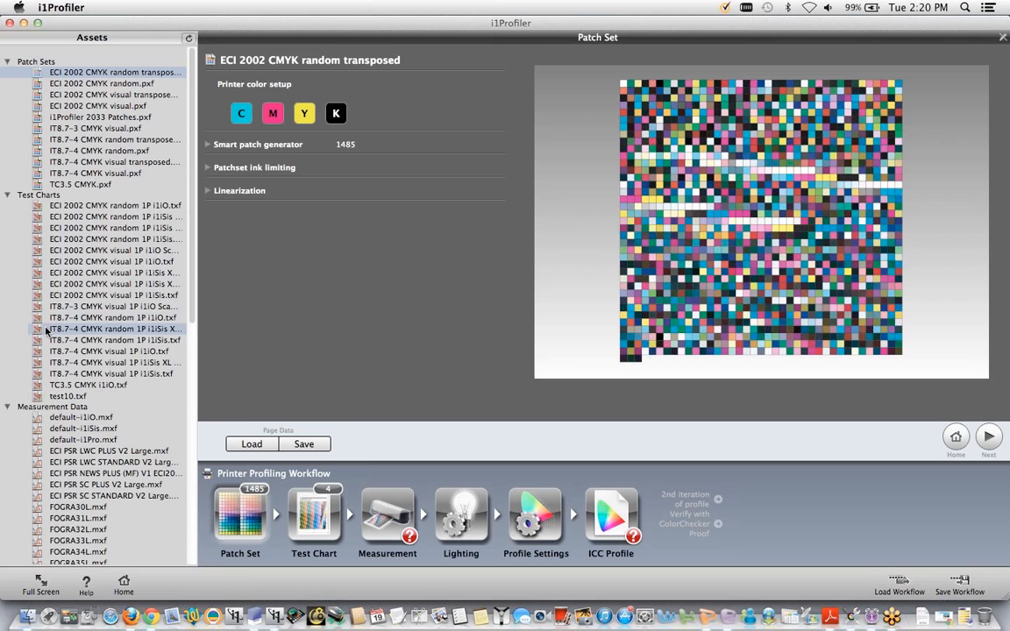
Step: Load the ECI 2002 CMYK random 1P i1iO test chart and the default-i1Pro.mxf measurement data into the profiling workflow
click(39, 207)
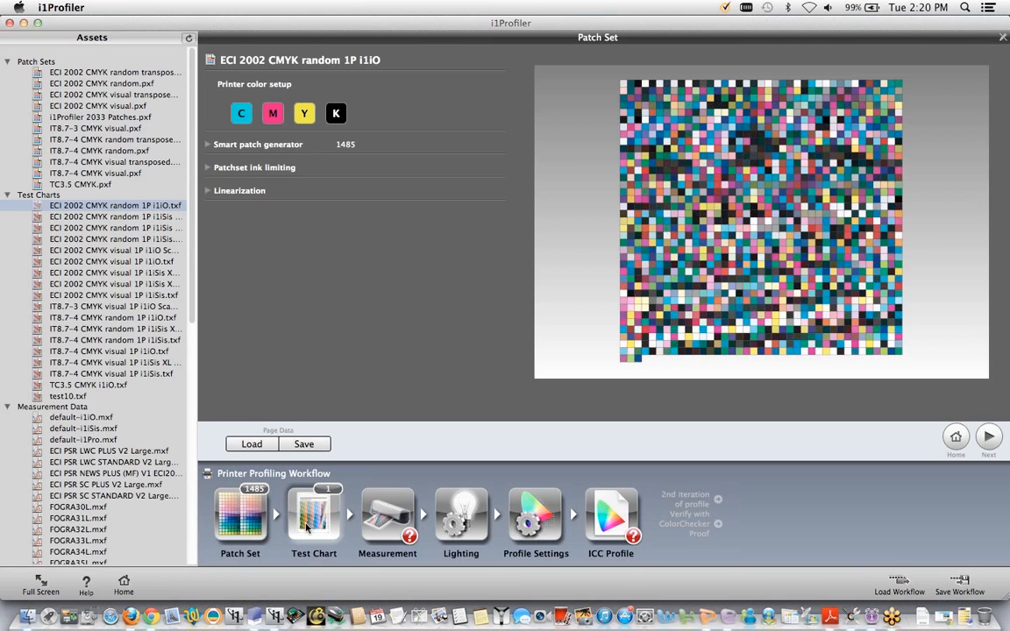
click(307, 523)
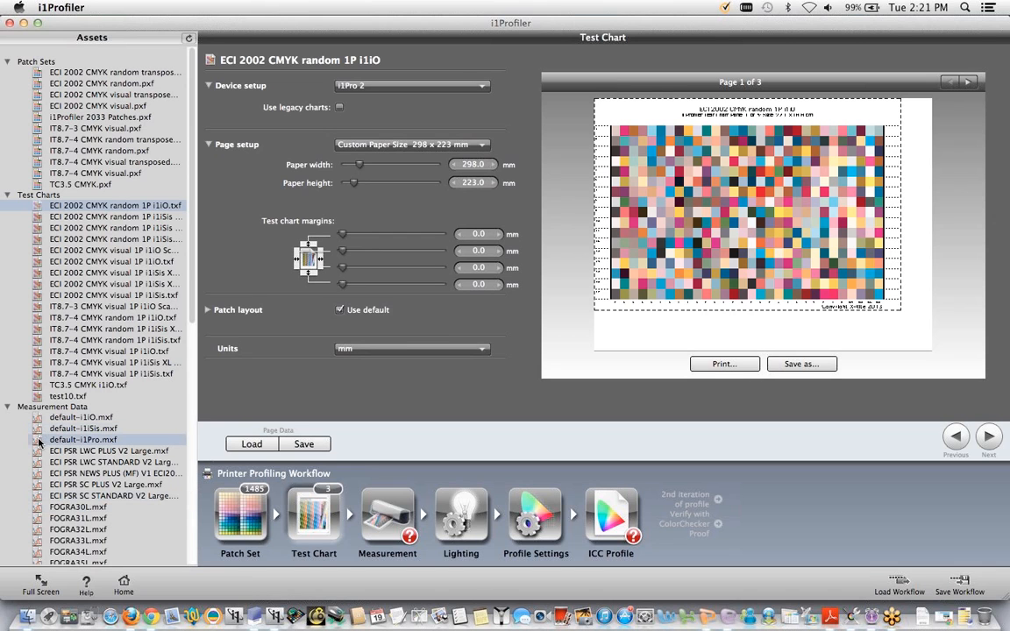
drag(37, 442, 384, 510)
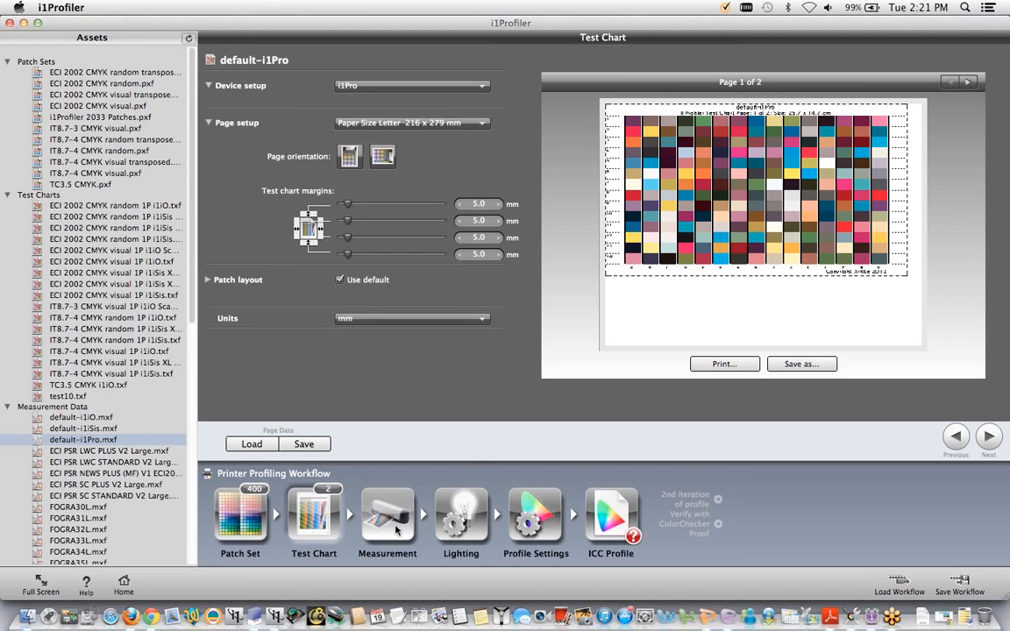
Step: Review the CIE illuminants and the ambient light measurement option in the lighting settings, and cancel the measurement
click(465, 517)
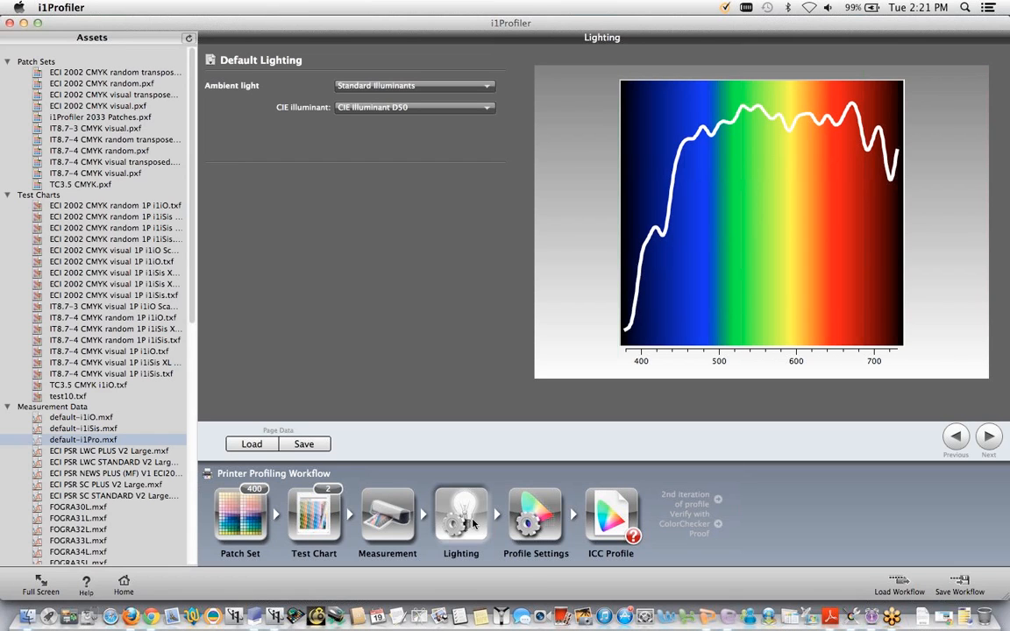
click(471, 110)
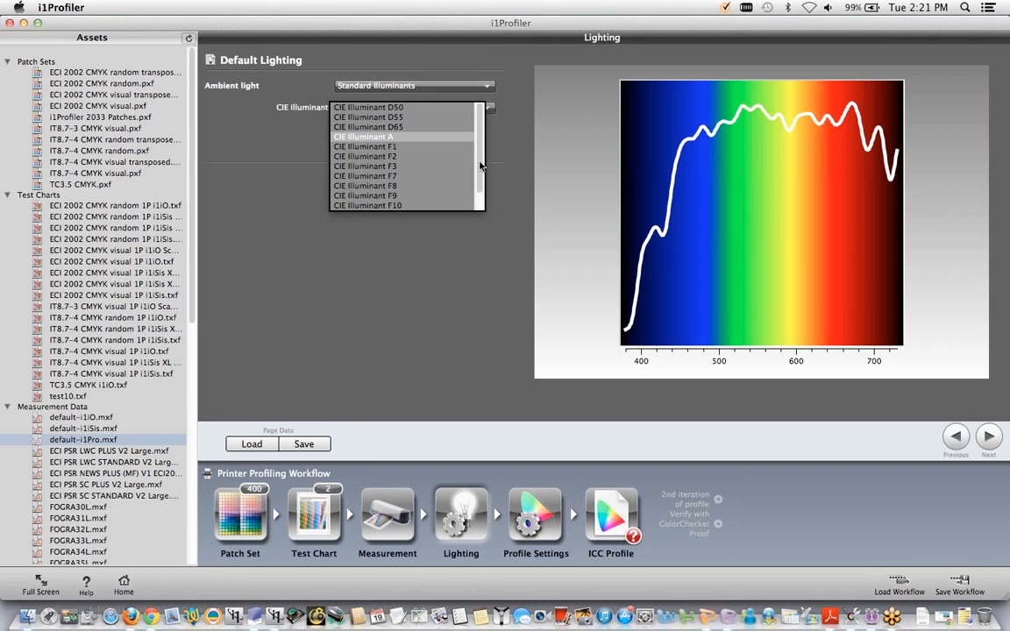
scroll(479, 200, down, 1)
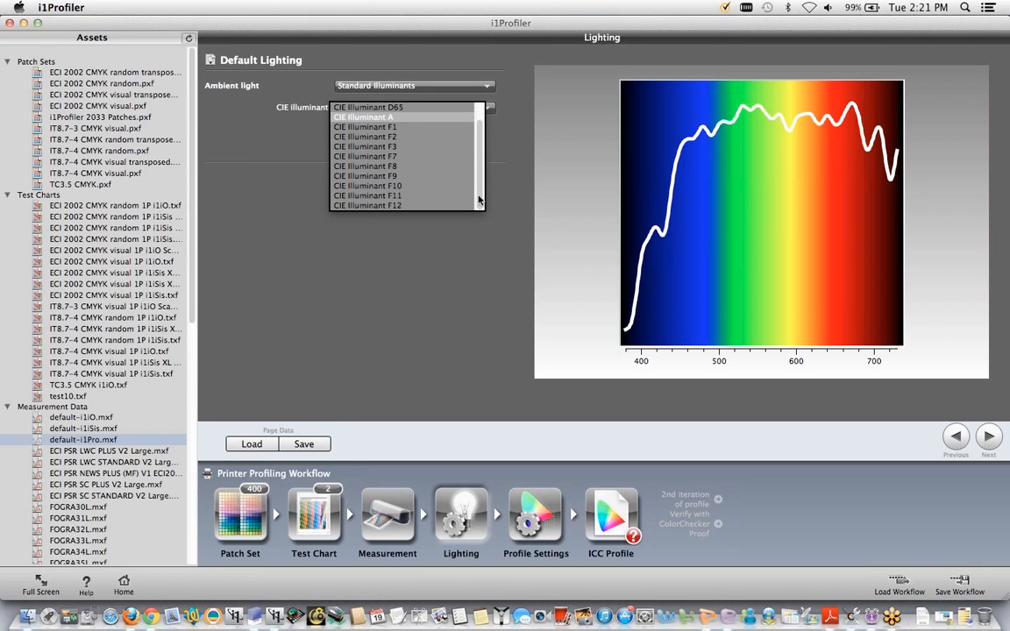
click(491, 102)
click(490, 88)
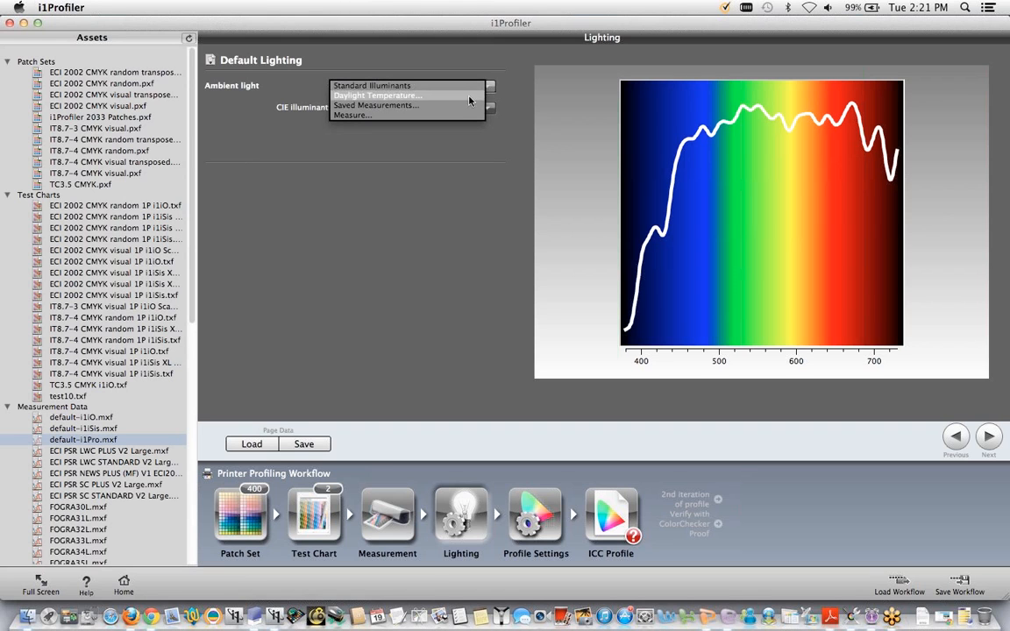
click(459, 115)
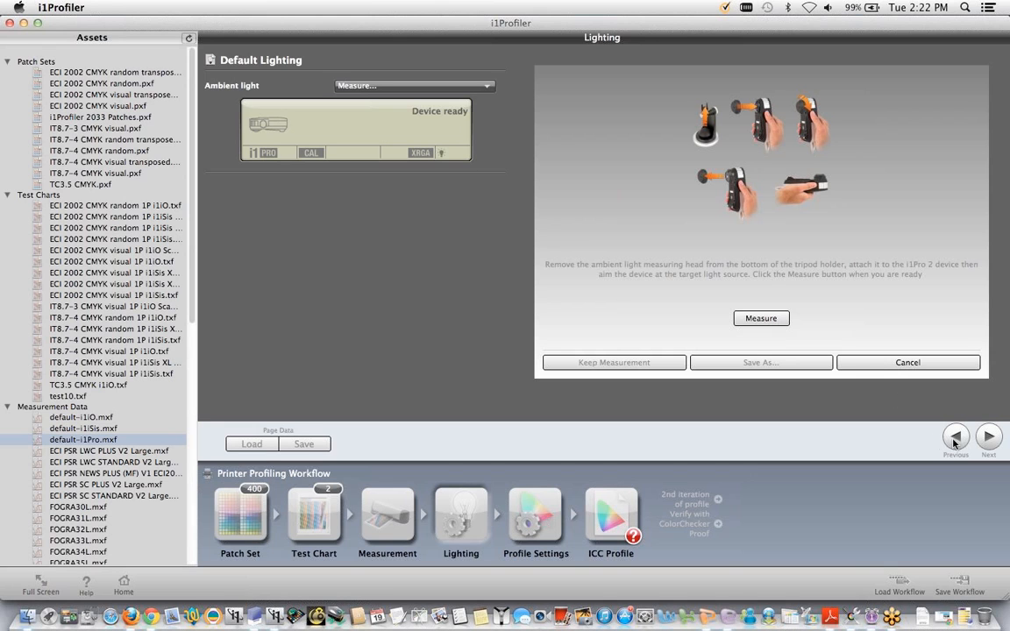
click(855, 361)
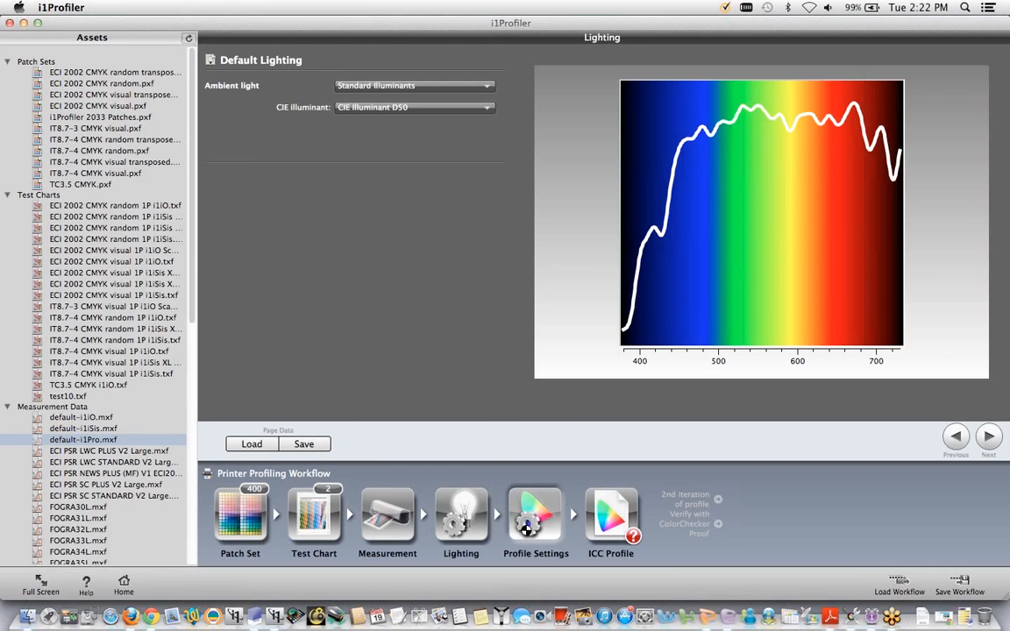
Step: Preview a lower total ink coverage, such as 153, in the profile settings and restore it to 400
click(523, 528)
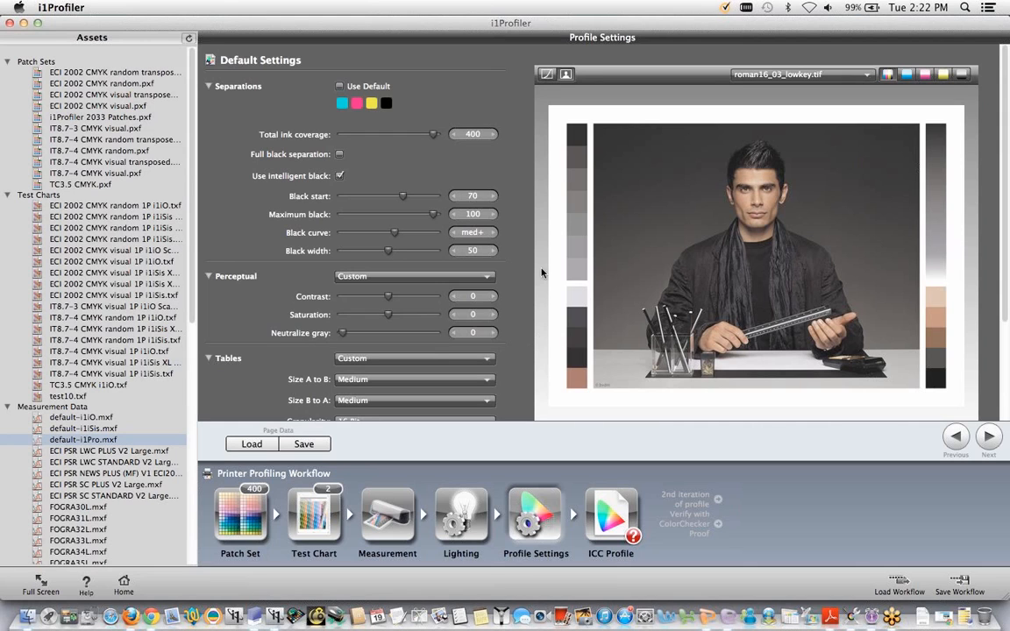
drag(435, 138, 353, 138)
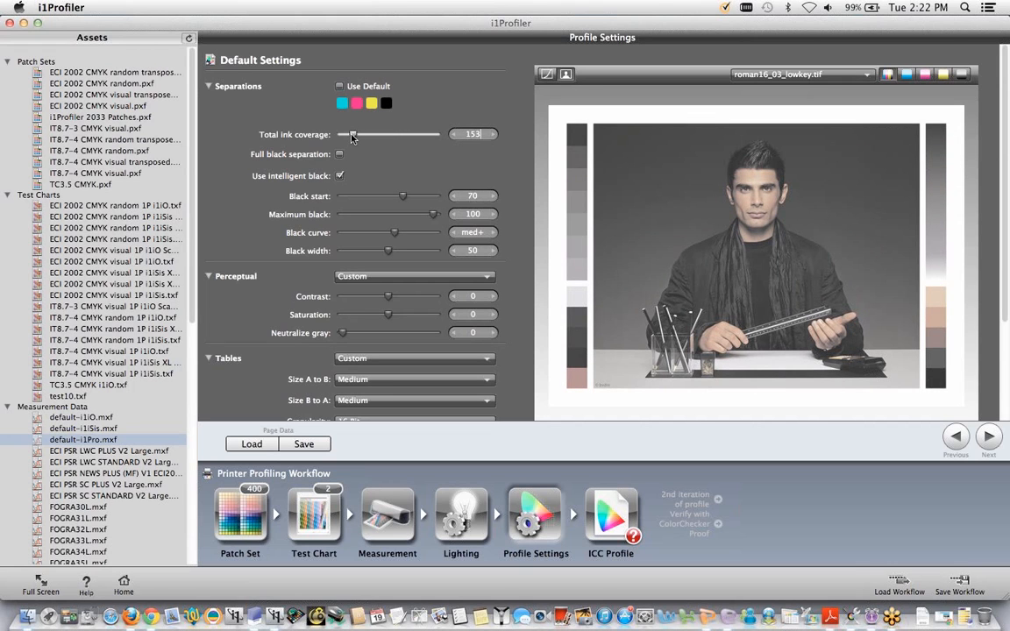
drag(352, 138, 338, 136)
drag(344, 134, 433, 134)
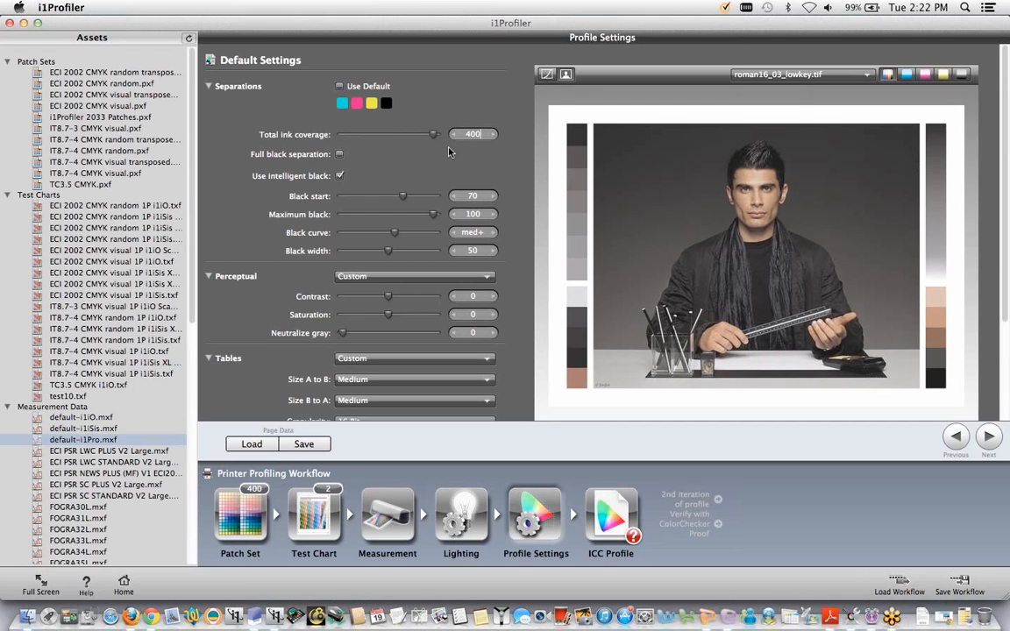
Step: Switch the separation preview from the sample image to the KL curve and turn off intelligent black
click(547, 73)
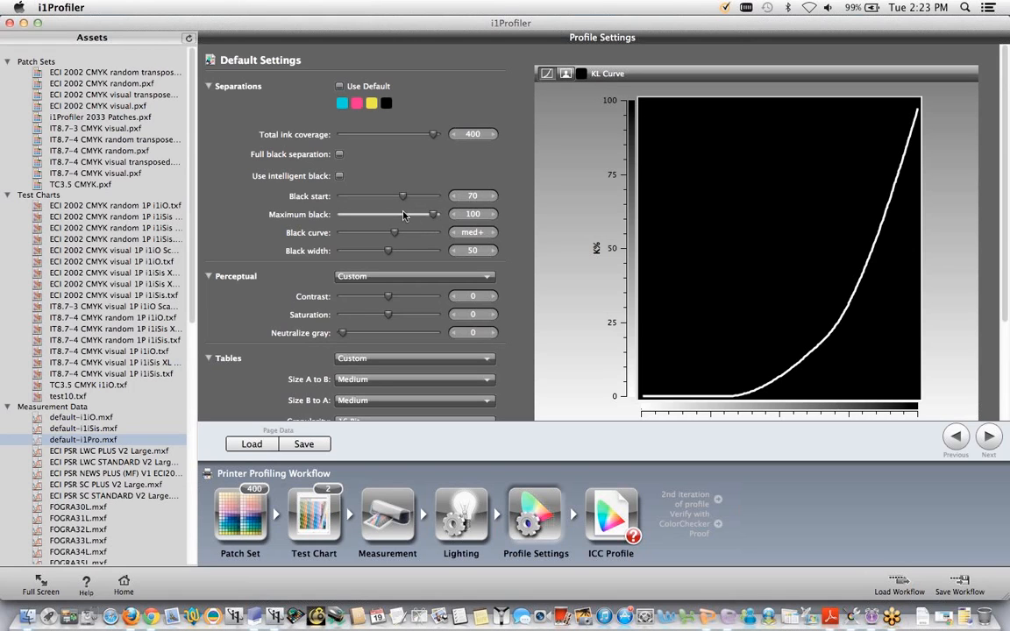
Step: Preview a maximum black of 54, turn on intelligent black, and set black start to 57 with maximum black at 100
drag(435, 216, 391, 203)
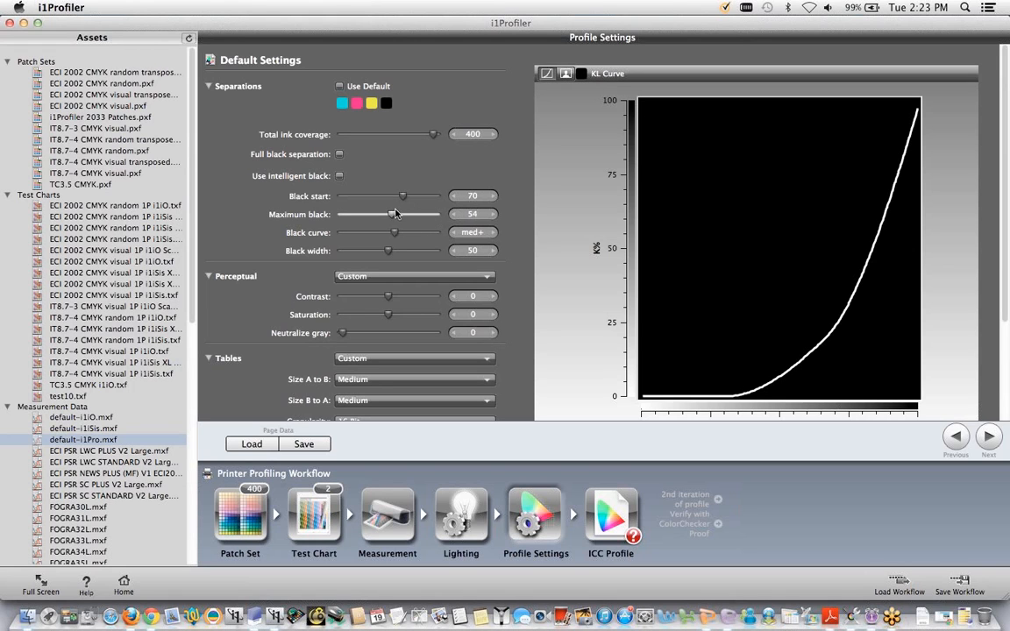
click(340, 176)
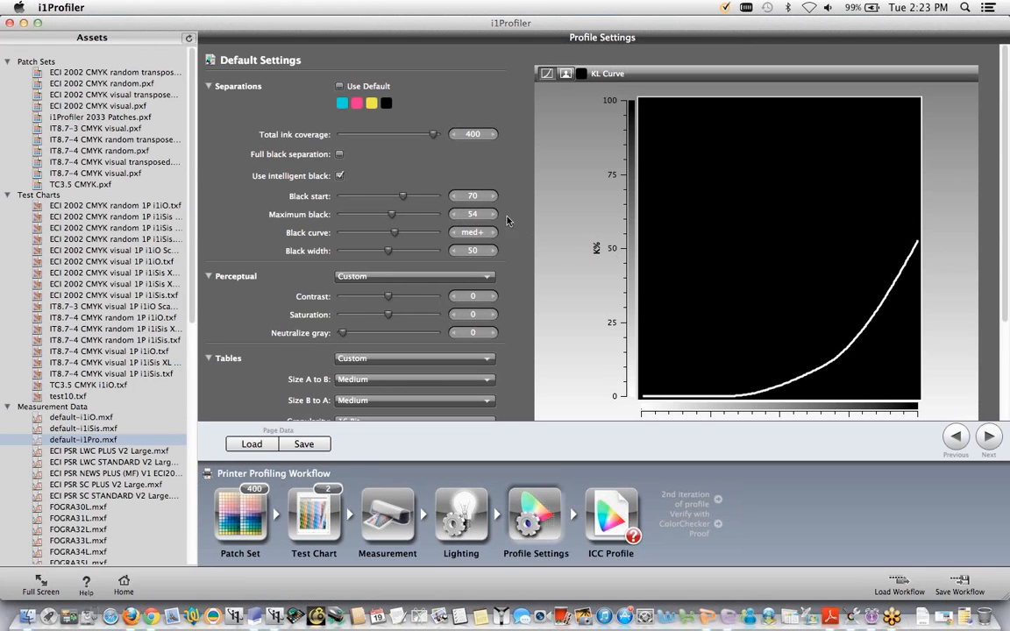
mouse_move(403, 207)
mouse_down()
mouse_move(435, 204)
mouse_move(330, 217)
mouse_move(441, 214)
mouse_move(432, 198)
mouse_move(391, 203)
mouse_up()
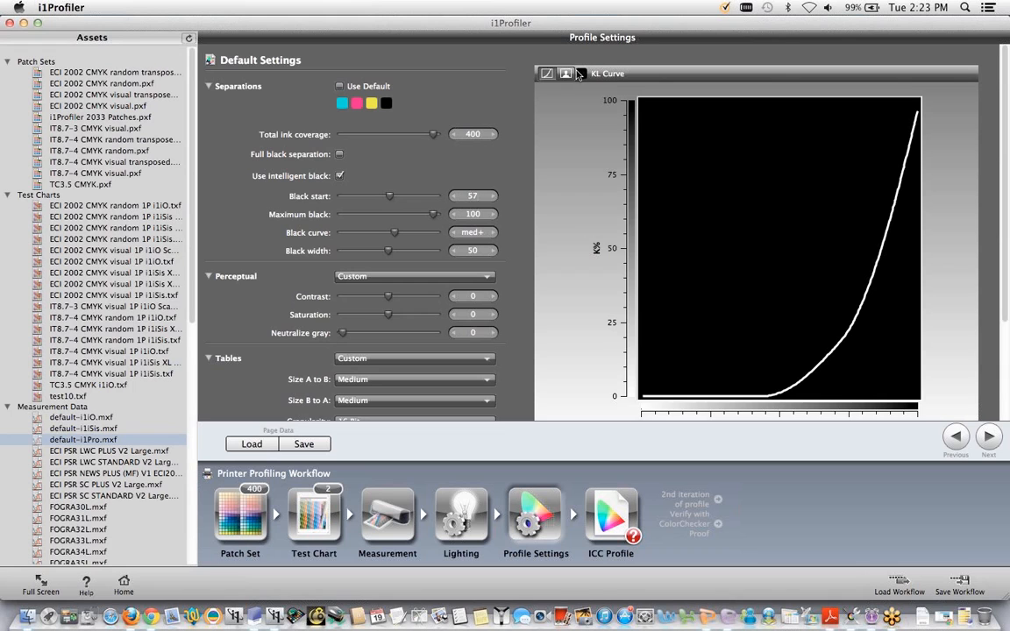
Step: Show the sample image, try black start 76 with maximum black 35, and set them to 38 and 87 in the cyan separation view
click(566, 74)
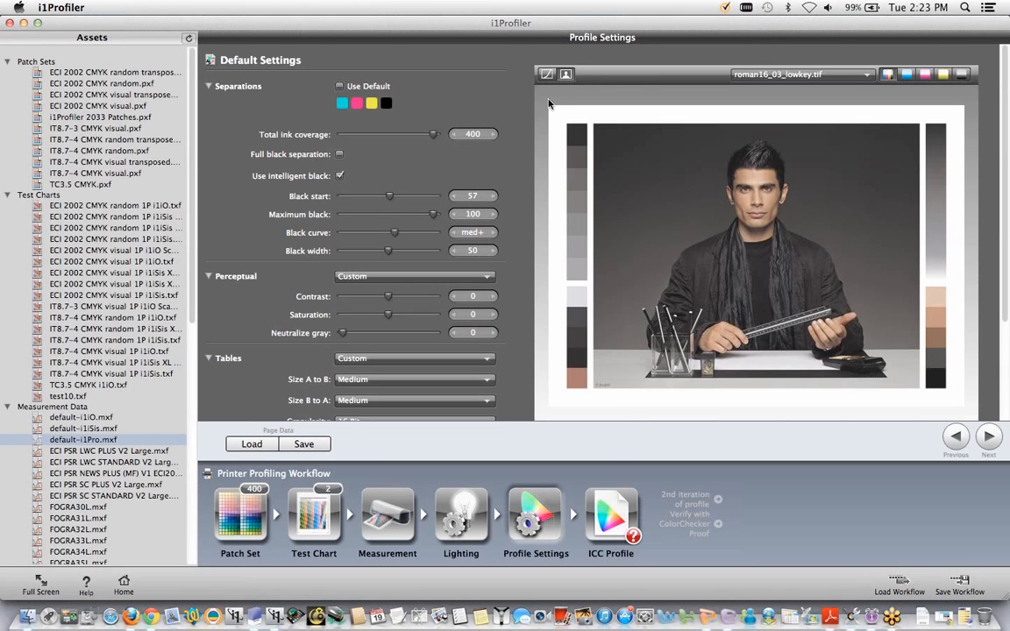
drag(389, 196, 376, 220)
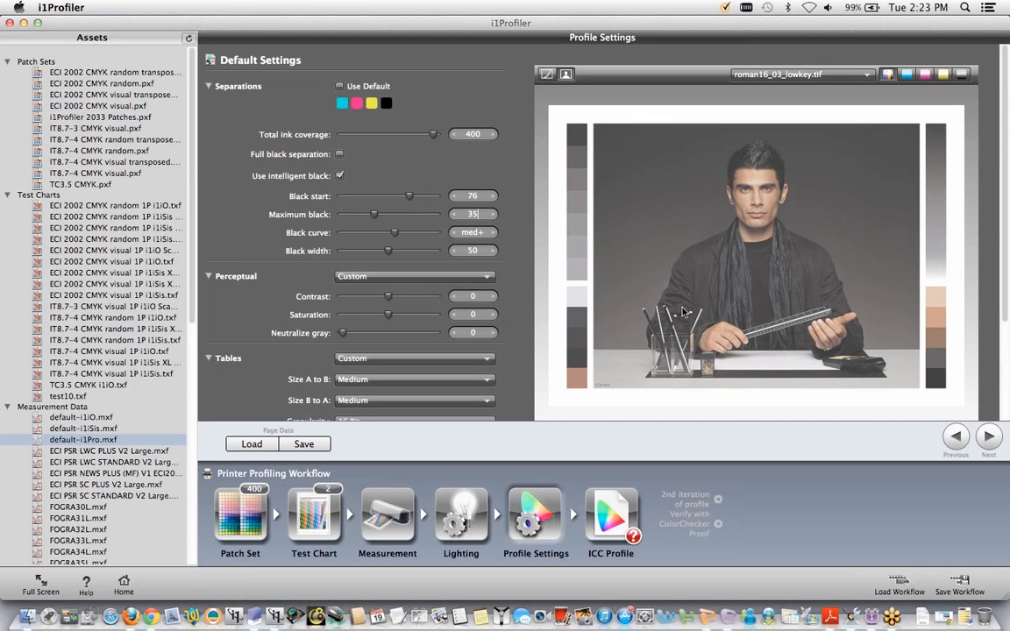
click(906, 76)
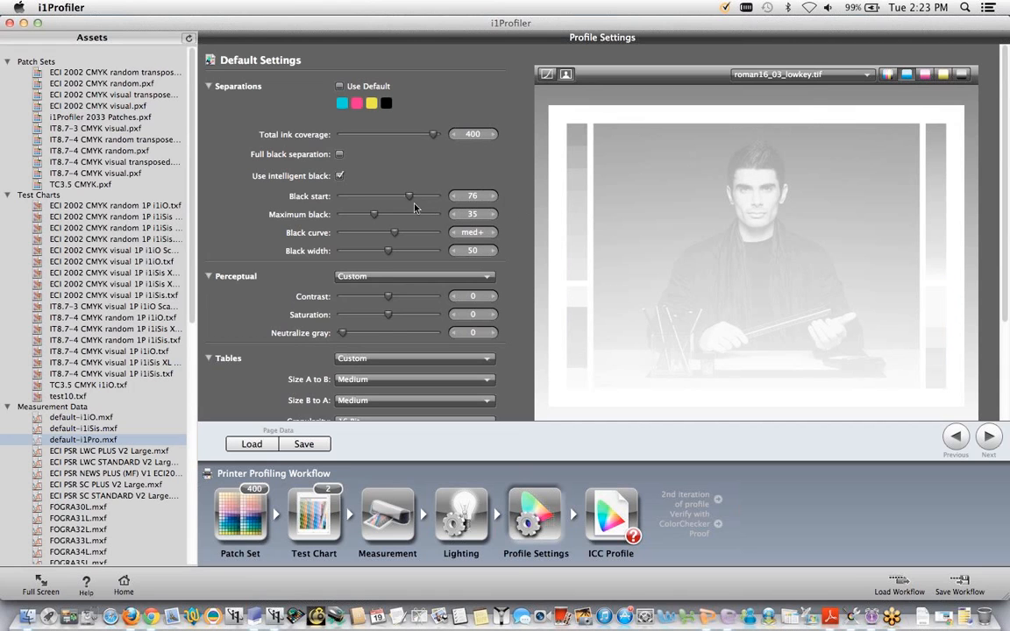
mouse_move(374, 216)
mouse_down()
mouse_move(423, 221)
mouse_move(371, 200)
mouse_up()
Step: Return the separation preview to full colour and display the roman16_05_magenta.tif sample image
click(888, 75)
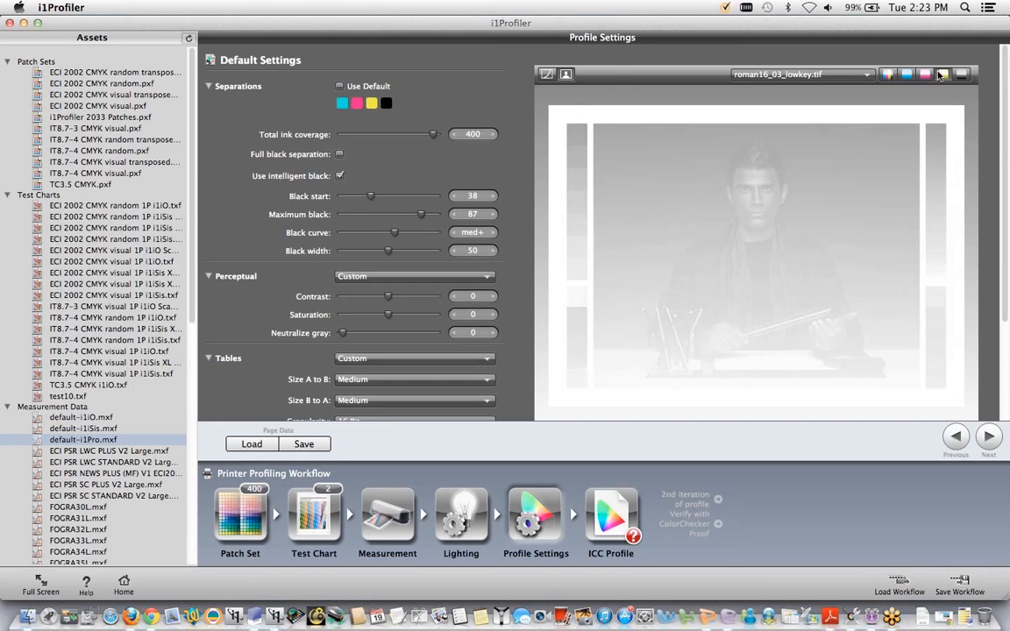
click(889, 76)
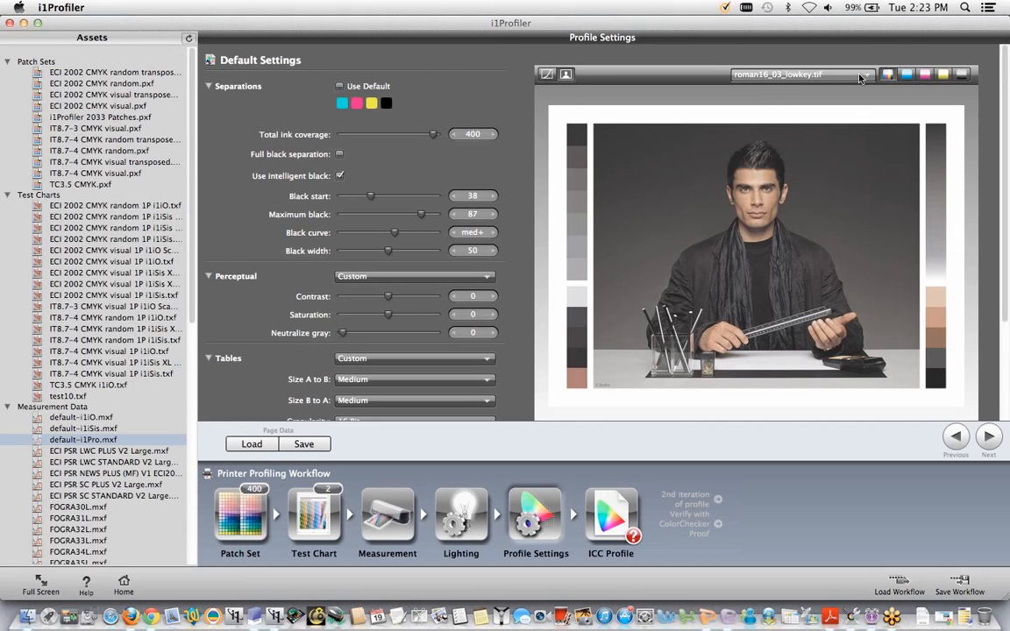
click(778, 73)
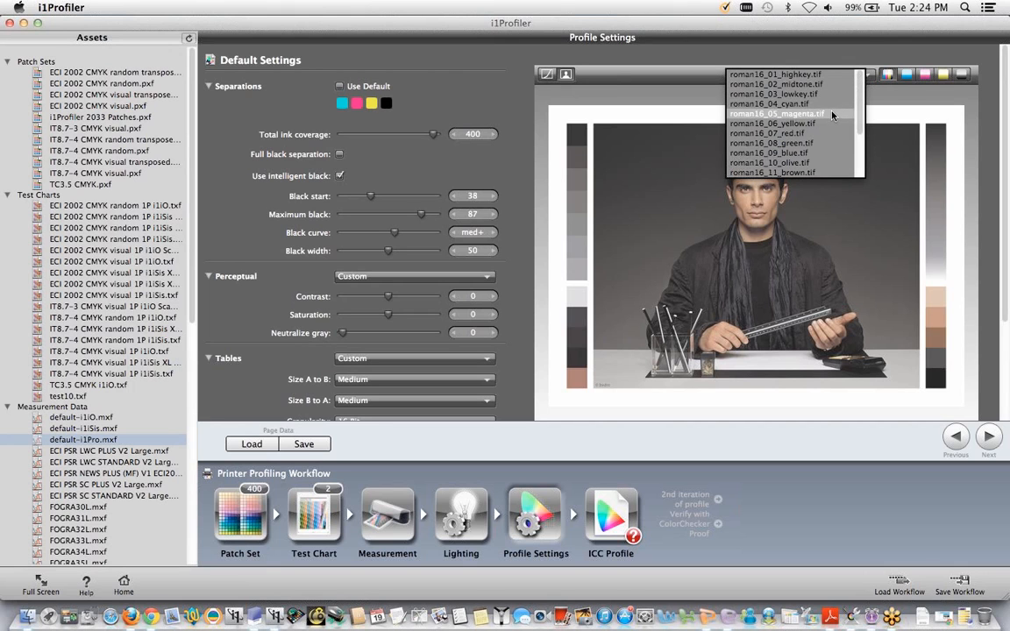
click(777, 114)
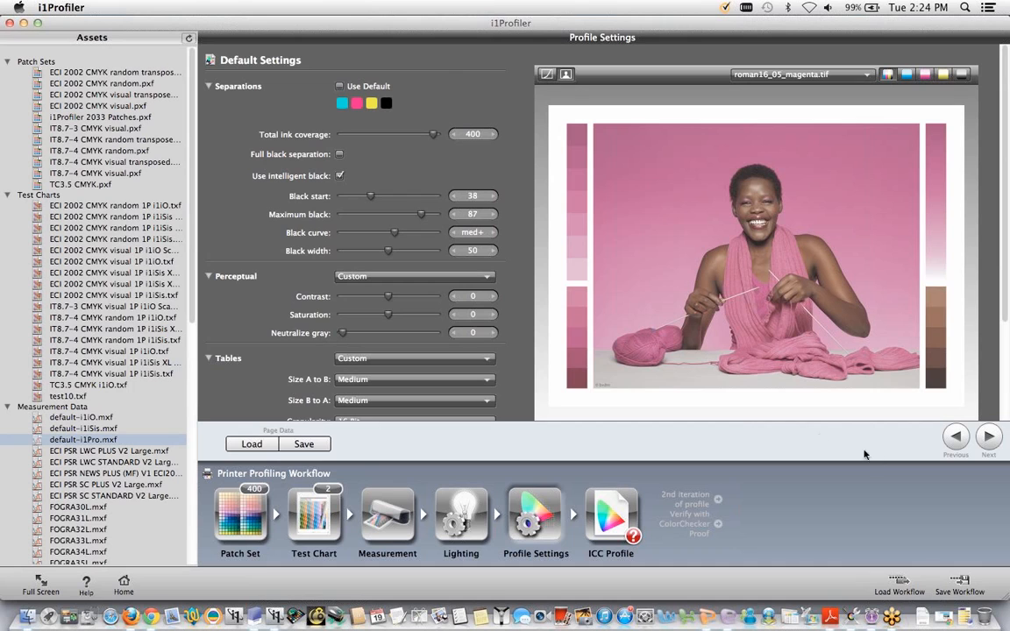
Step: Create and save the ICC profile under the name webinar test, and inspect its 3D gamut from different angles
click(619, 521)
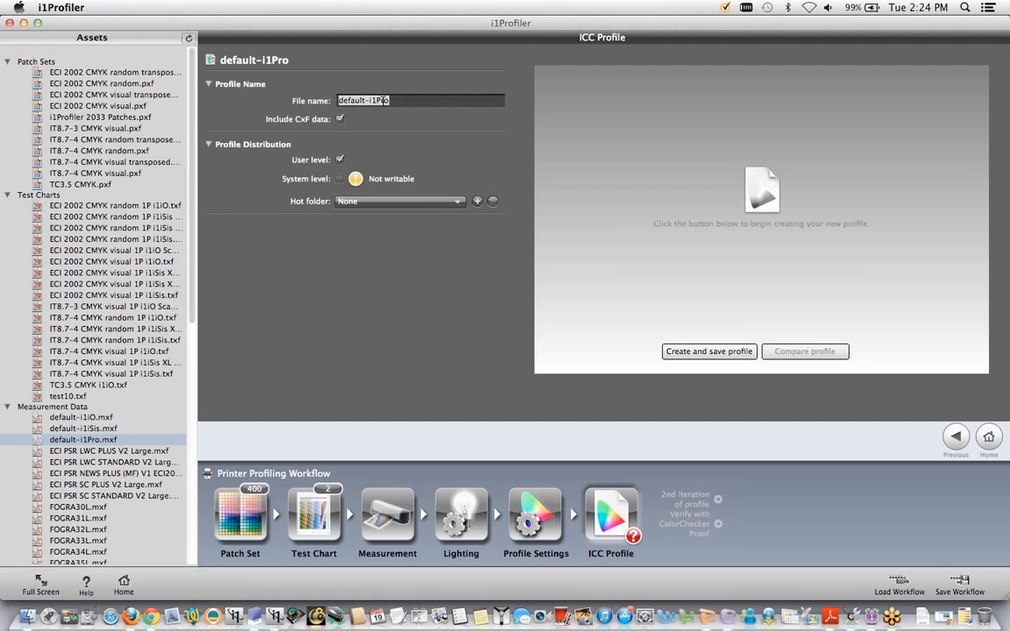
text(webinar test)
click(702, 352)
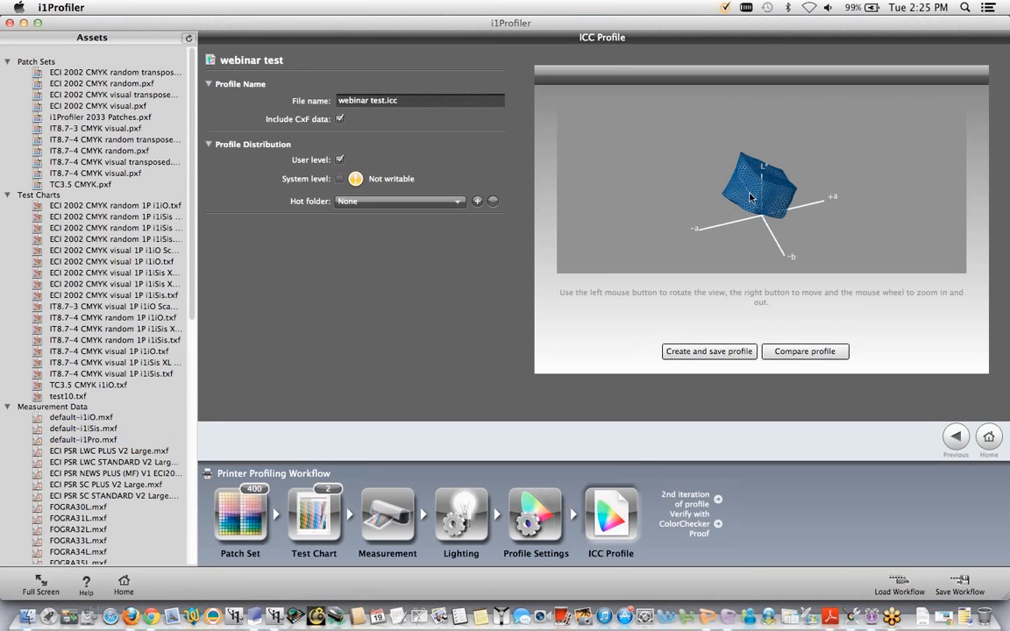
drag(760, 186, 737, 194)
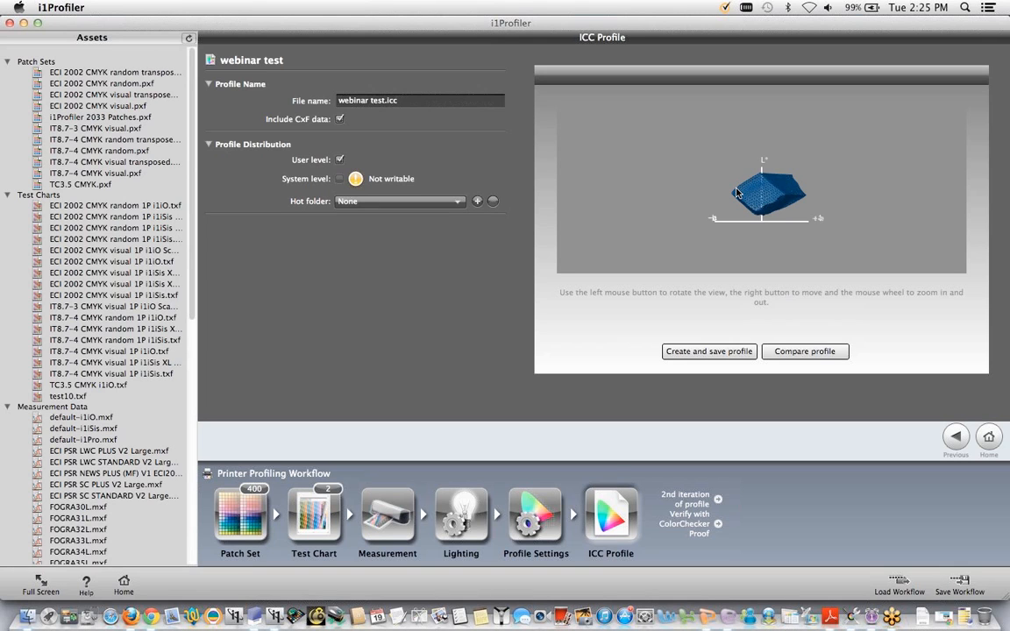
drag(738, 193, 856, 250)
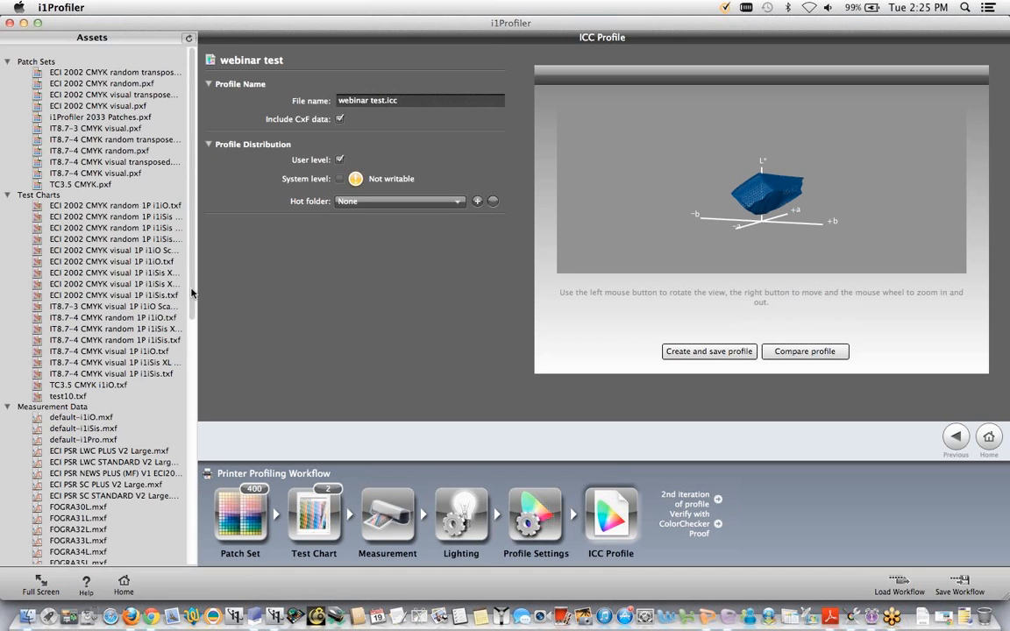
Step: Load the Roland XC540 Wrap 071812_Replica ICC profile into the workflow and open its profile settings
drag(192, 294, 195, 476)
scroll(184, 476, down, 5)
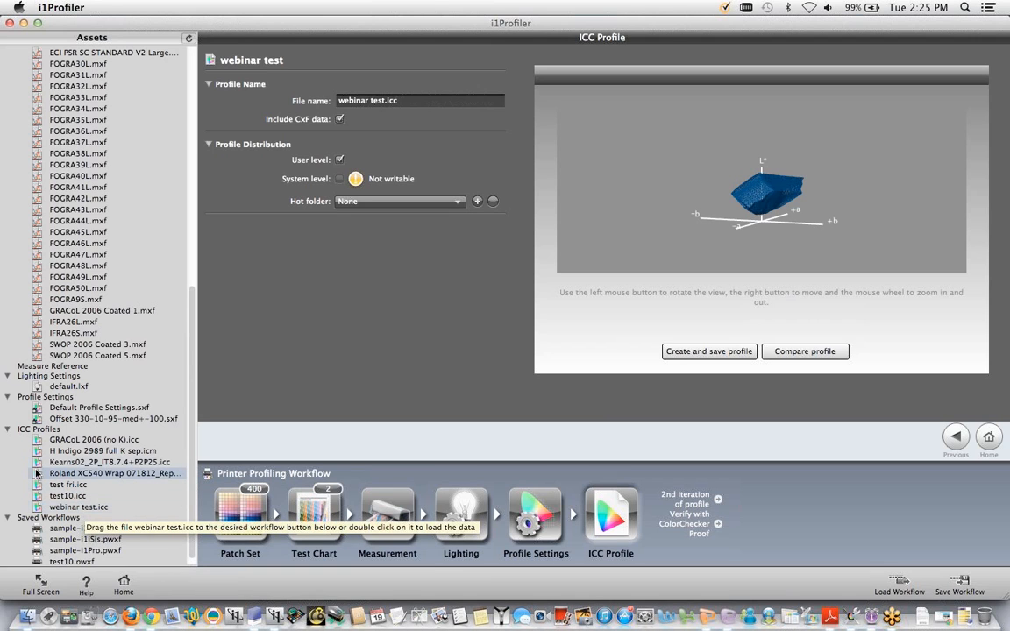
drag(36, 474, 603, 530)
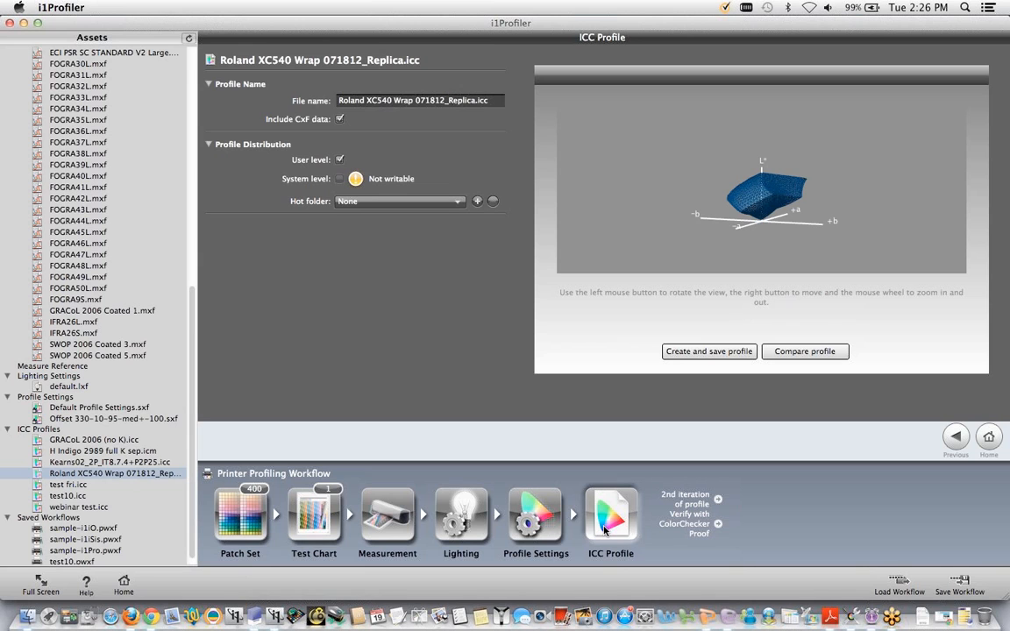
click(537, 519)
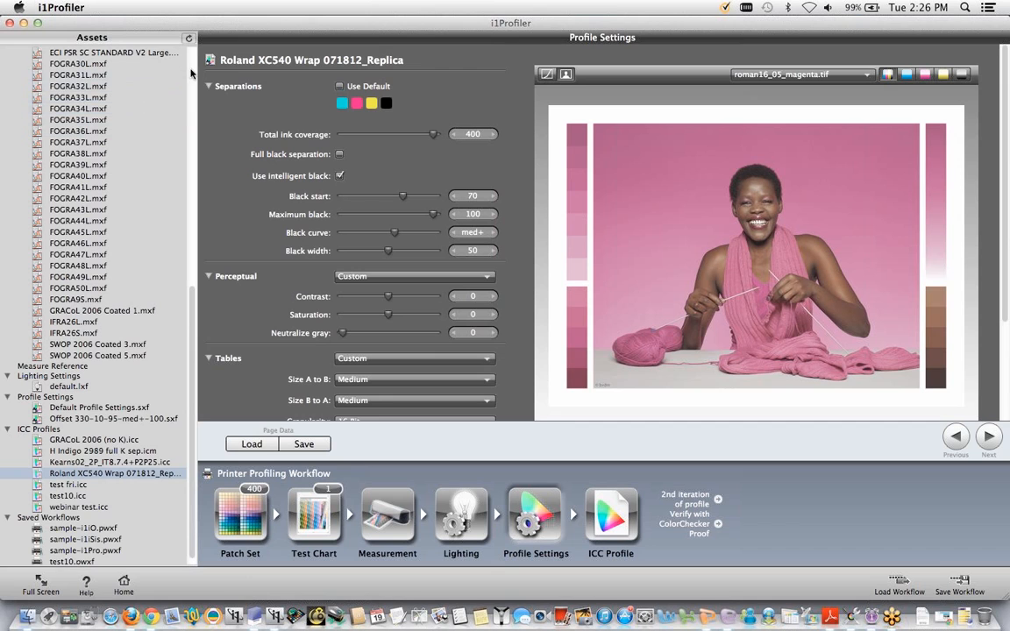
scroll(191, 73, up, 10)
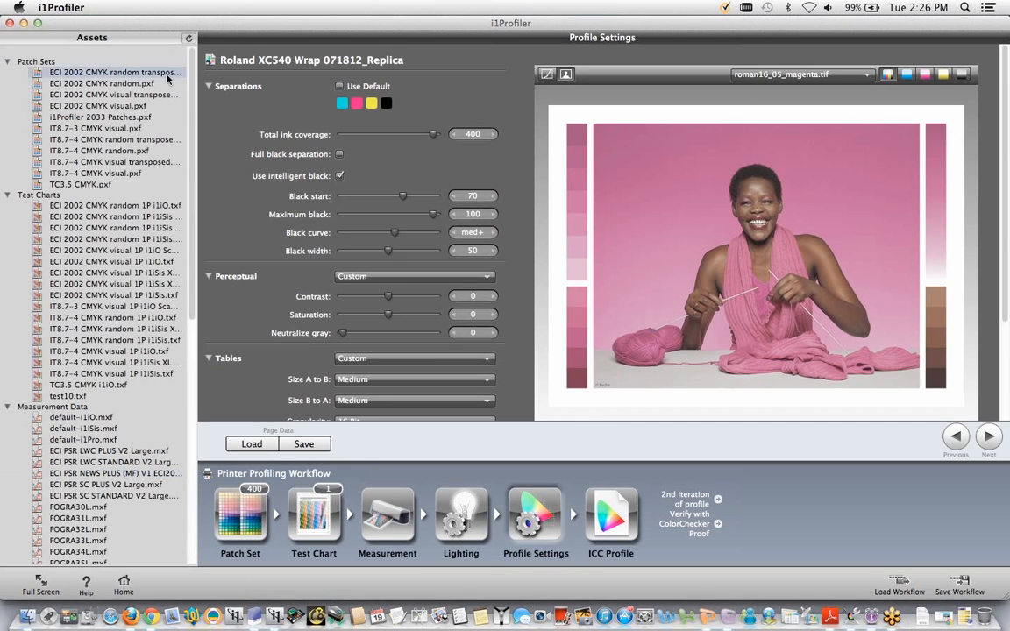
Step: Start the CMYK printer Measure Chart workflow and define a chart of 1 row and 1 column
click(124, 583)
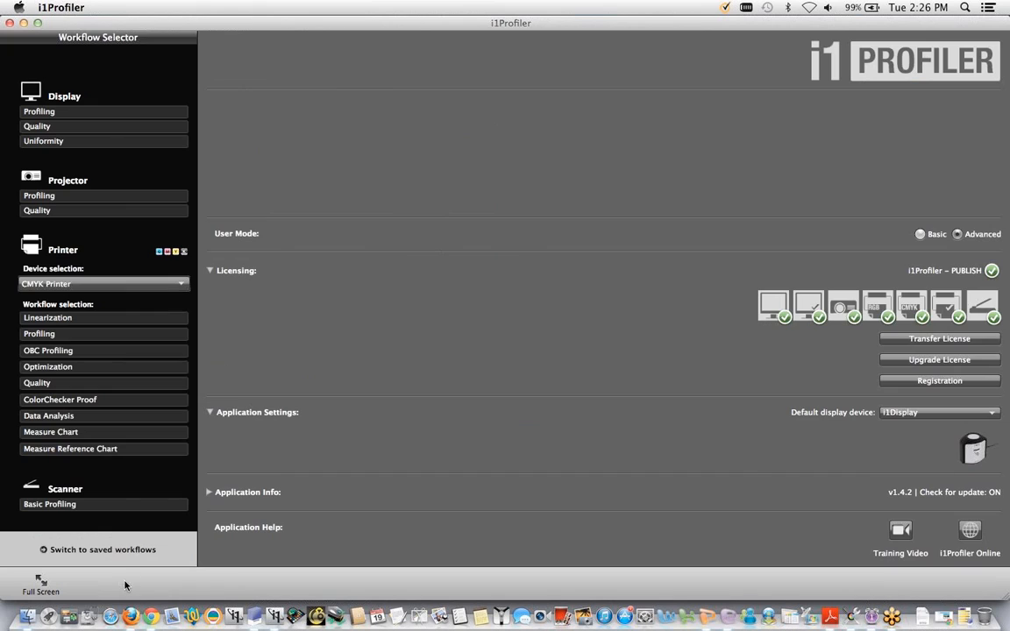
click(98, 434)
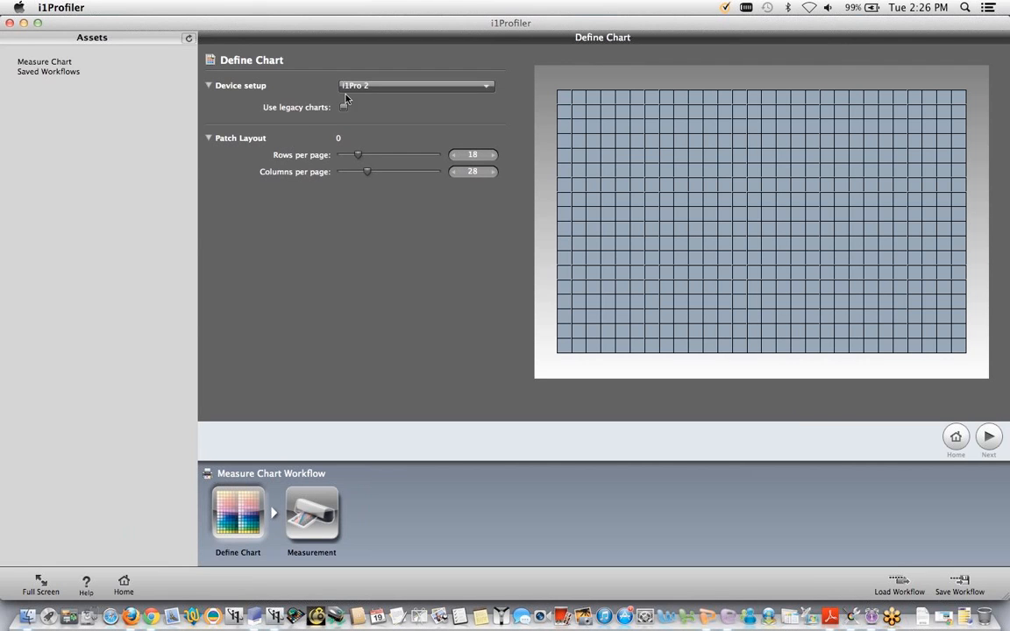
drag(358, 158, 325, 174)
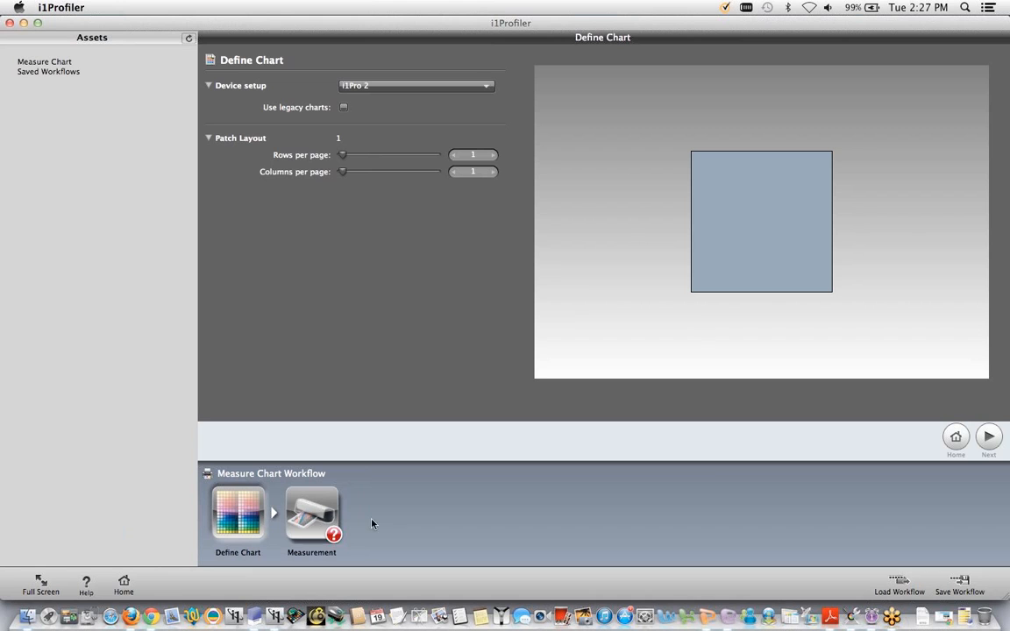
Step: Measure the single patch in Spot (M0) mode, and review the options for saving the measurement without saving it
click(312, 513)
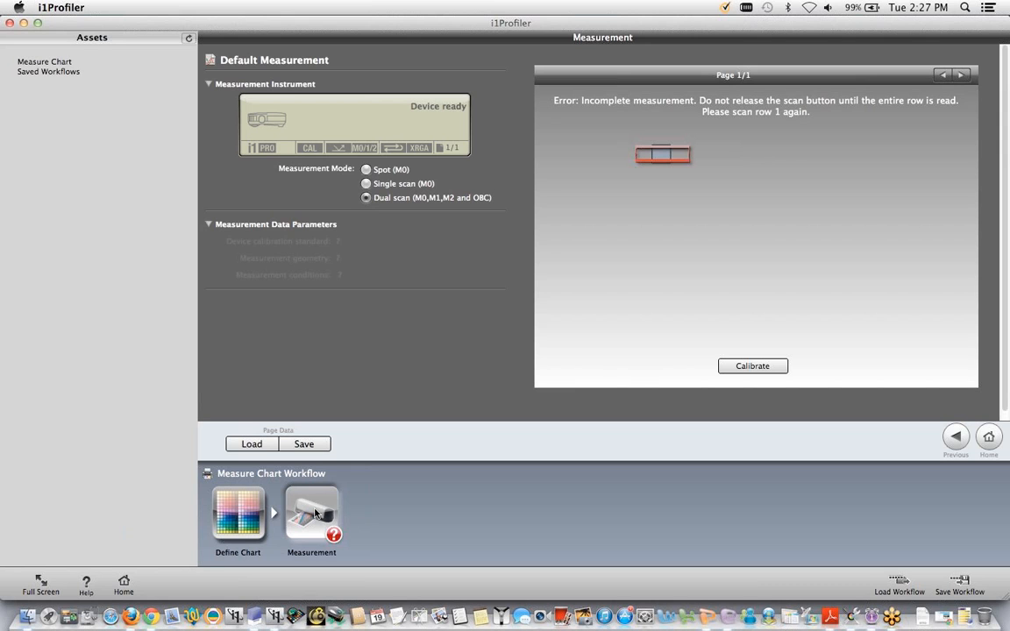
click(367, 169)
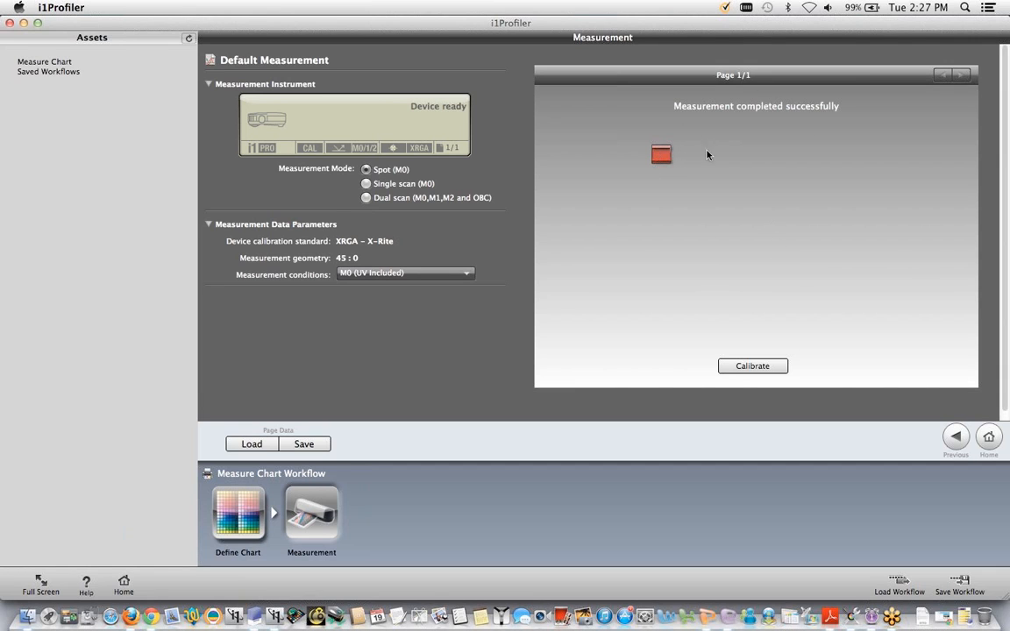
click(309, 445)
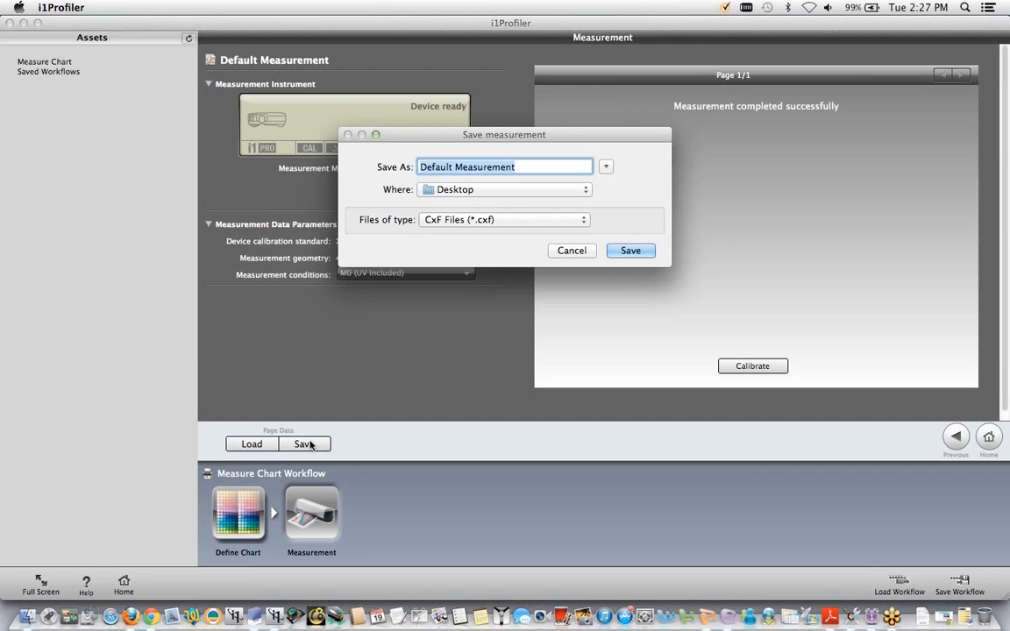
click(574, 253)
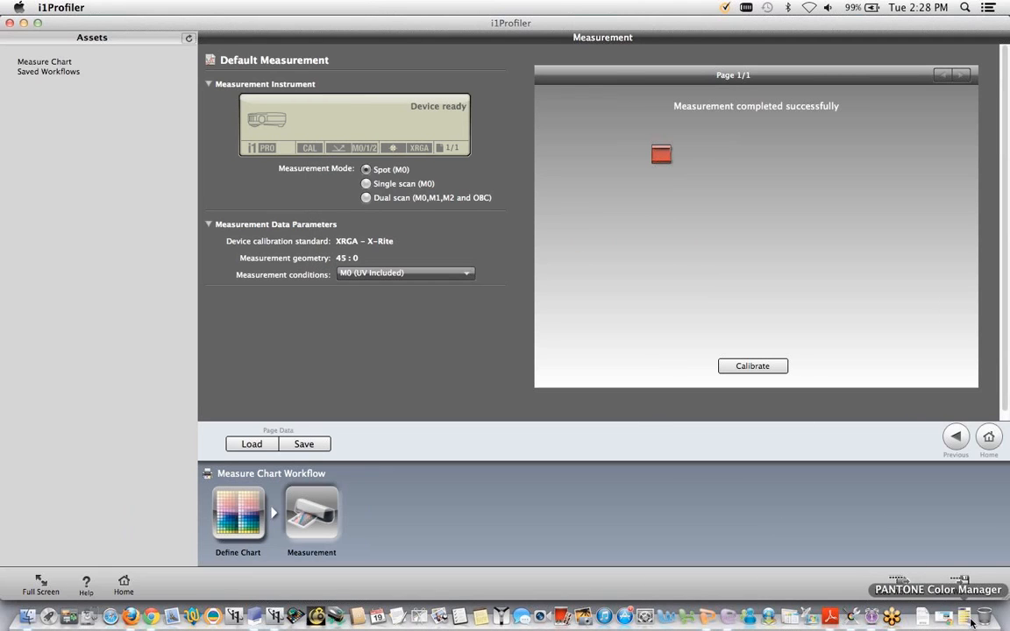
Step: Switch to PANTONE Color Manager and compare the Solid Coated colours, including the blues, against the Roland XC540 Wrap 071812_Replica.icc profile
click(971, 620)
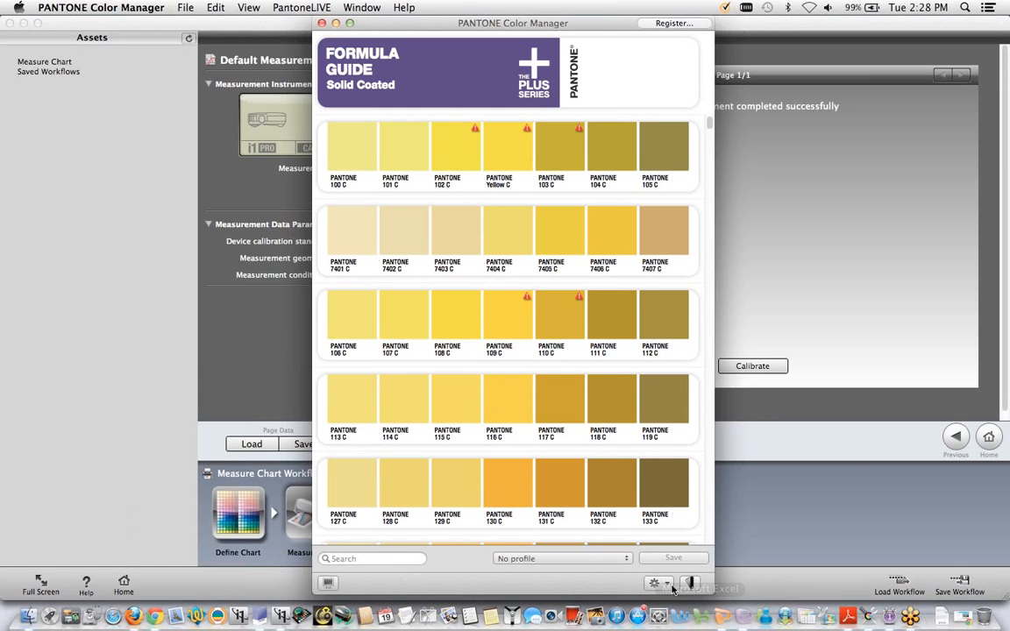
click(624, 561)
mouse_move(630, 591)
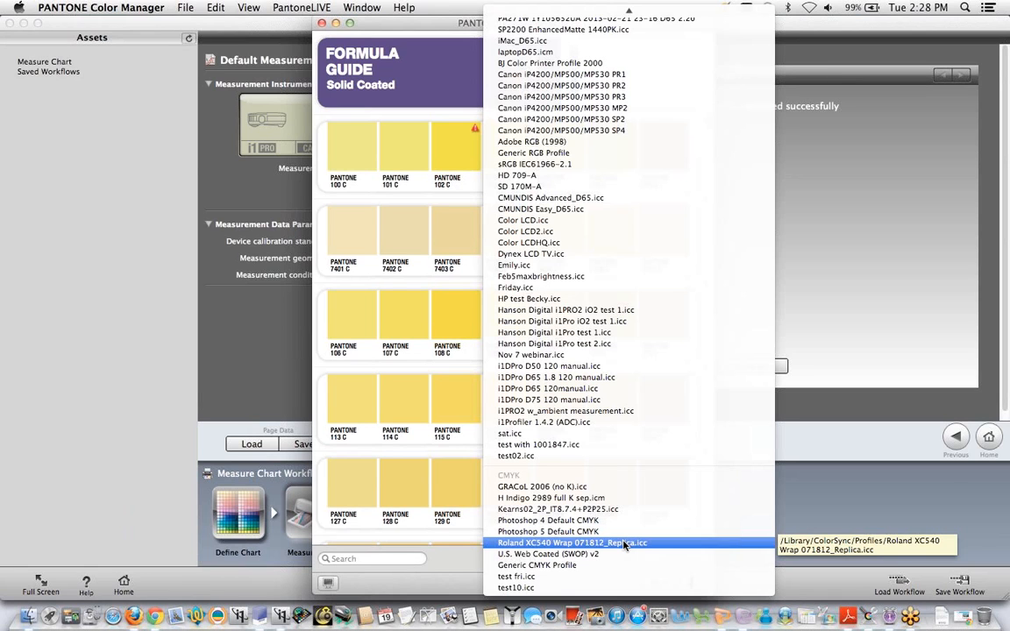
click(624, 545)
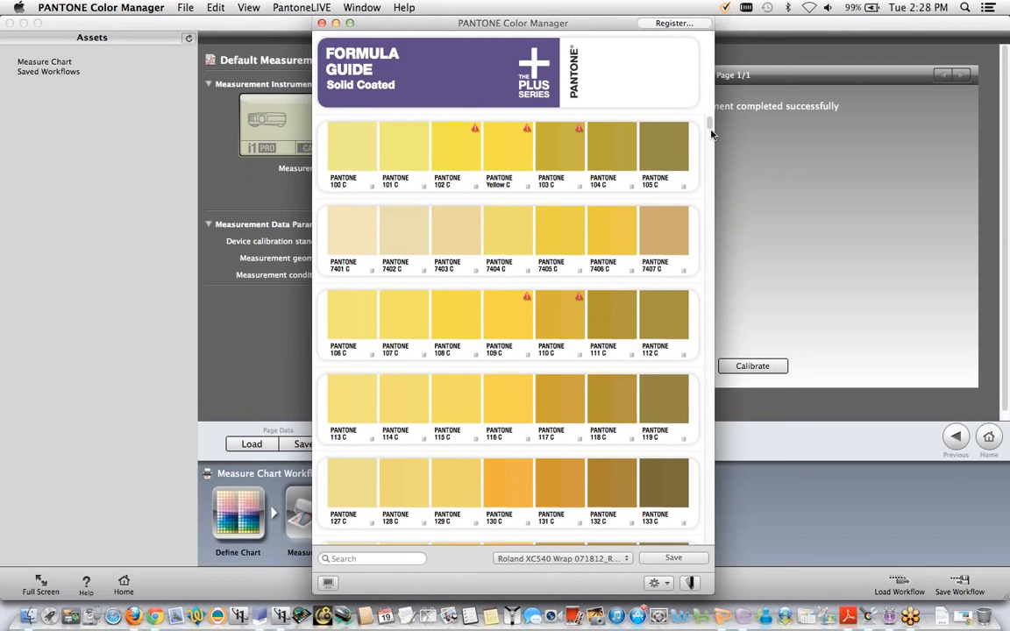
drag(710, 135, 710, 363)
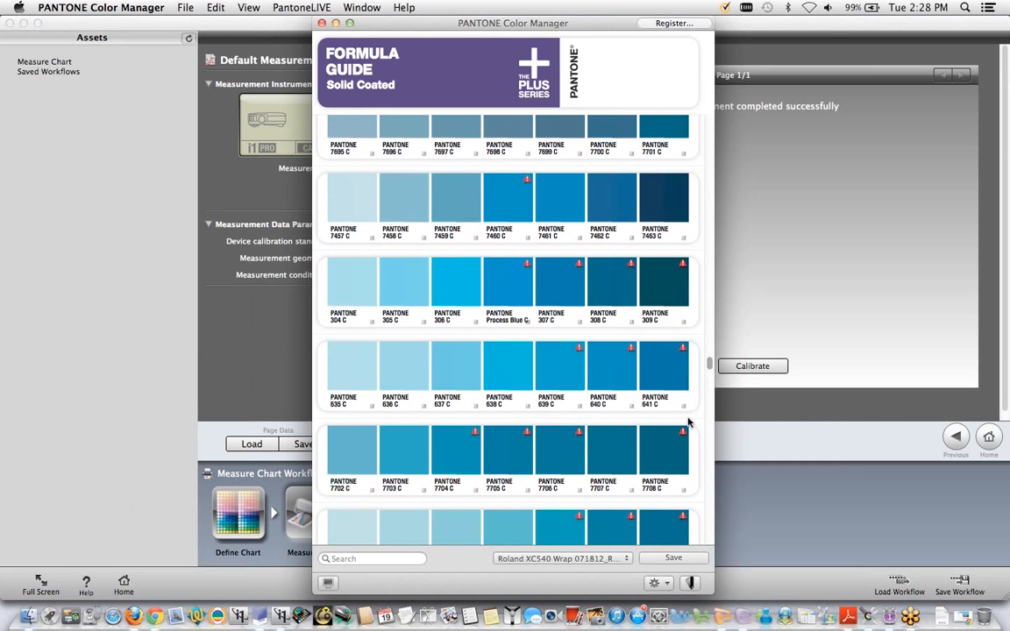
Step: Compare the blues under U.S. Web Coated (SWOP) v2 and GRACoL 2006 (no K).icc, and view the greens under the GRACoL profile
click(624, 560)
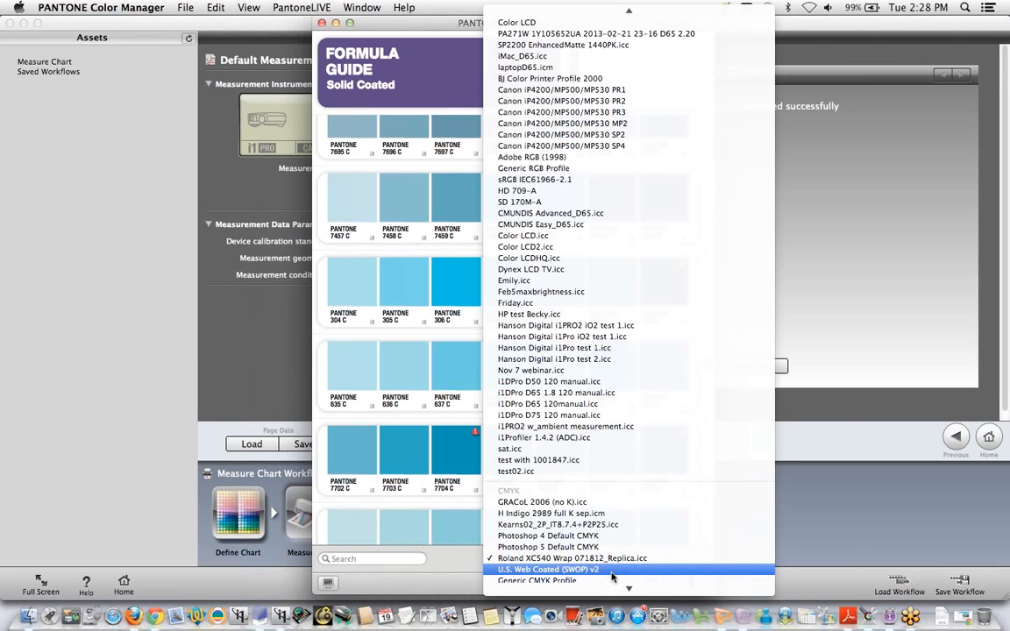
click(612, 570)
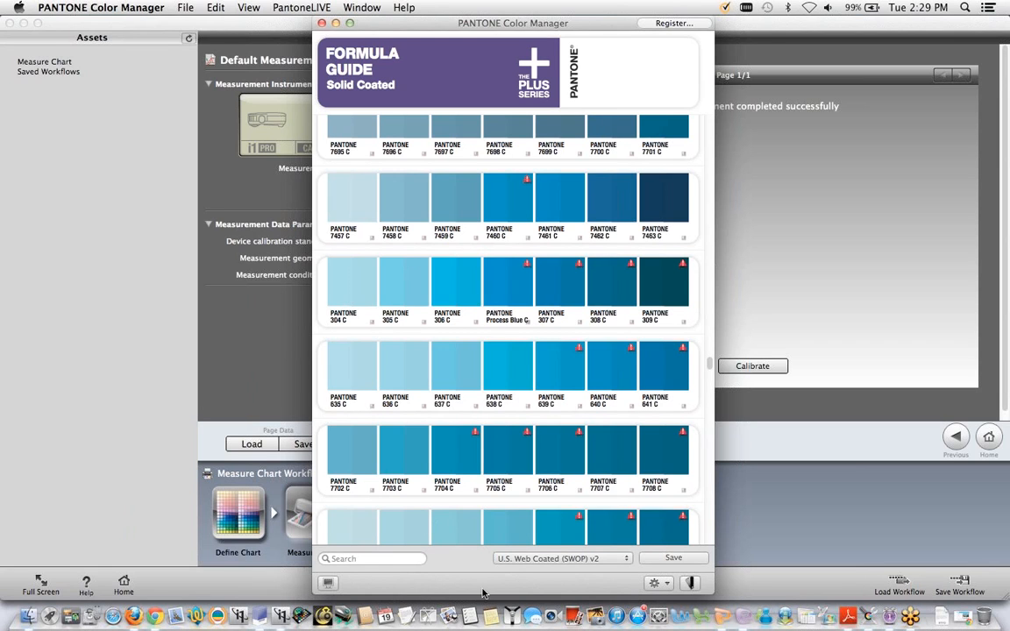
click(541, 561)
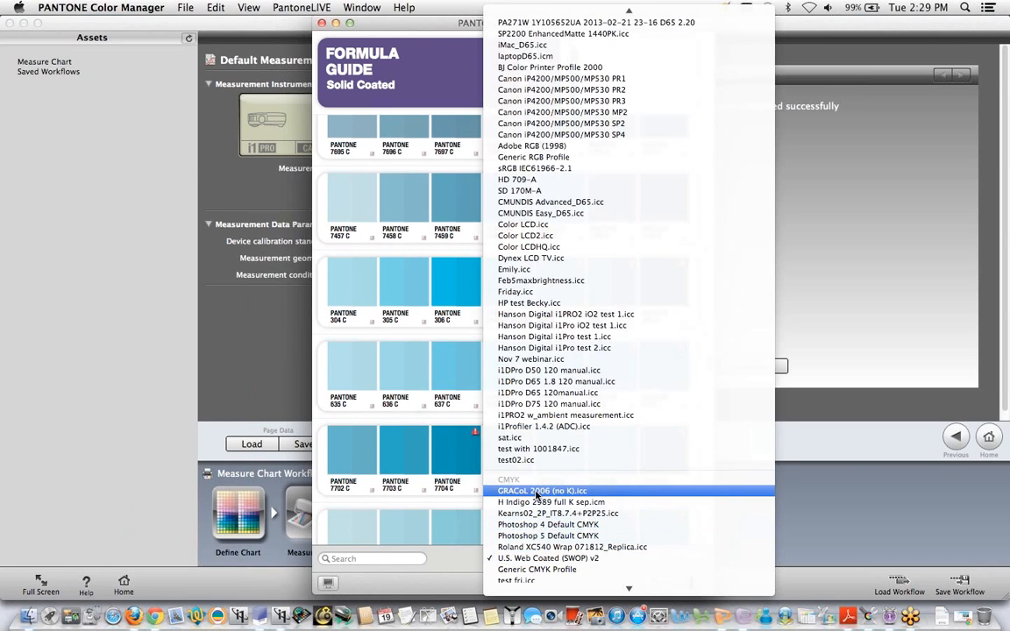
click(537, 492)
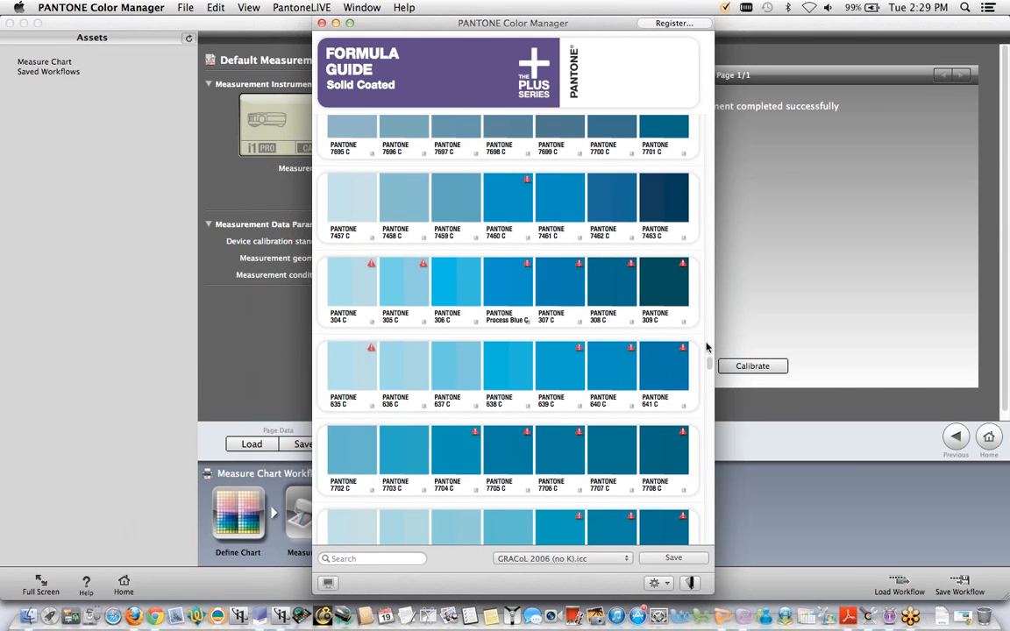
drag(711, 368, 706, 447)
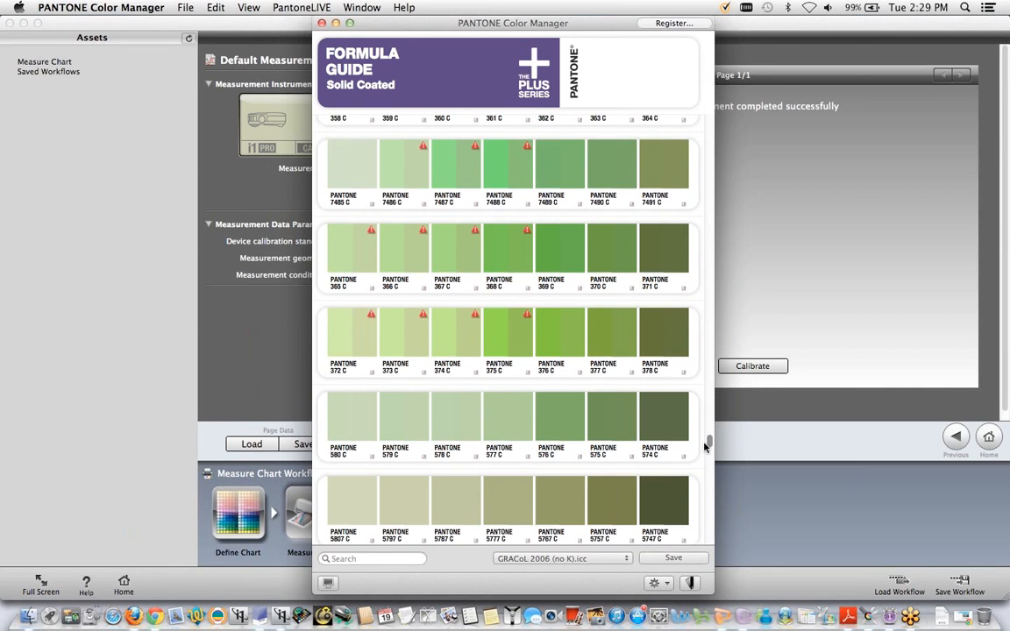
Step: Compare the Solid Coated greens under U.S. Web Coated (SWOP) v2, and return to the GRACoL 2006 (no K).icc profile
click(594, 558)
scroll(593, 564, down, 3)
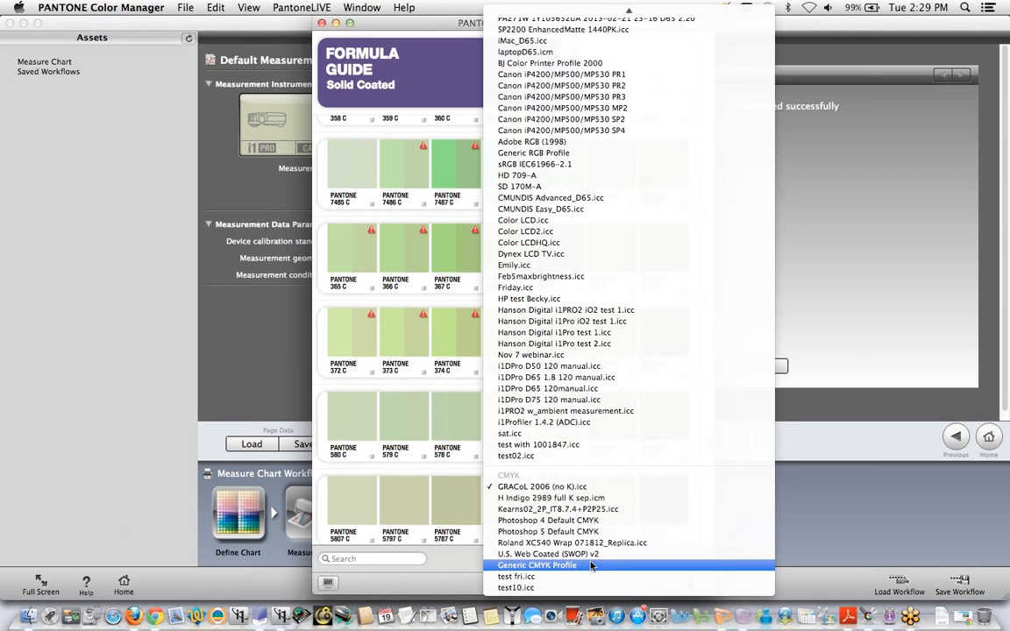
click(593, 554)
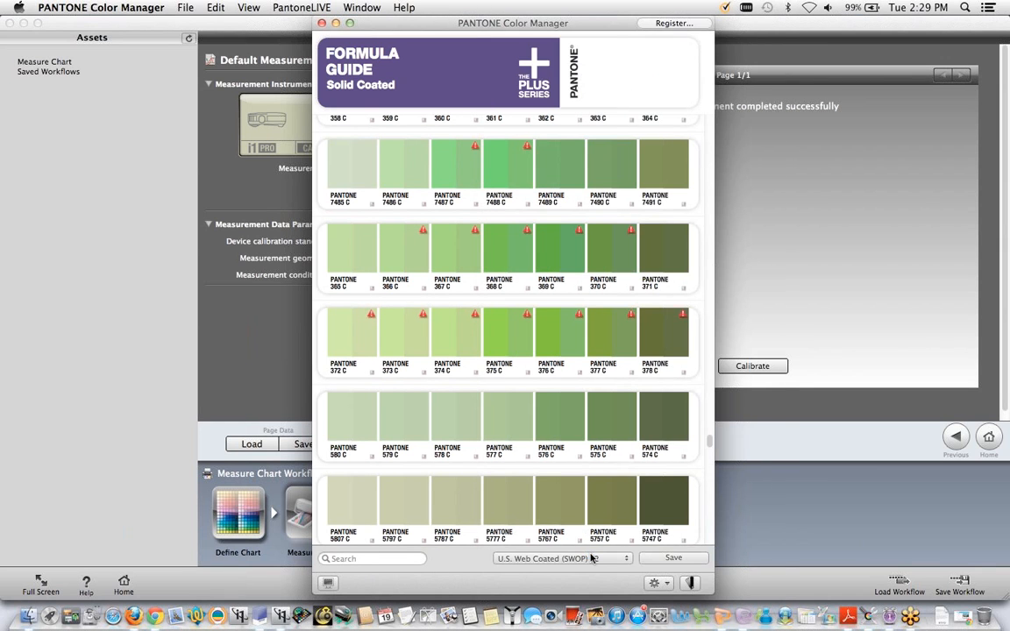
click(593, 559)
click(582, 491)
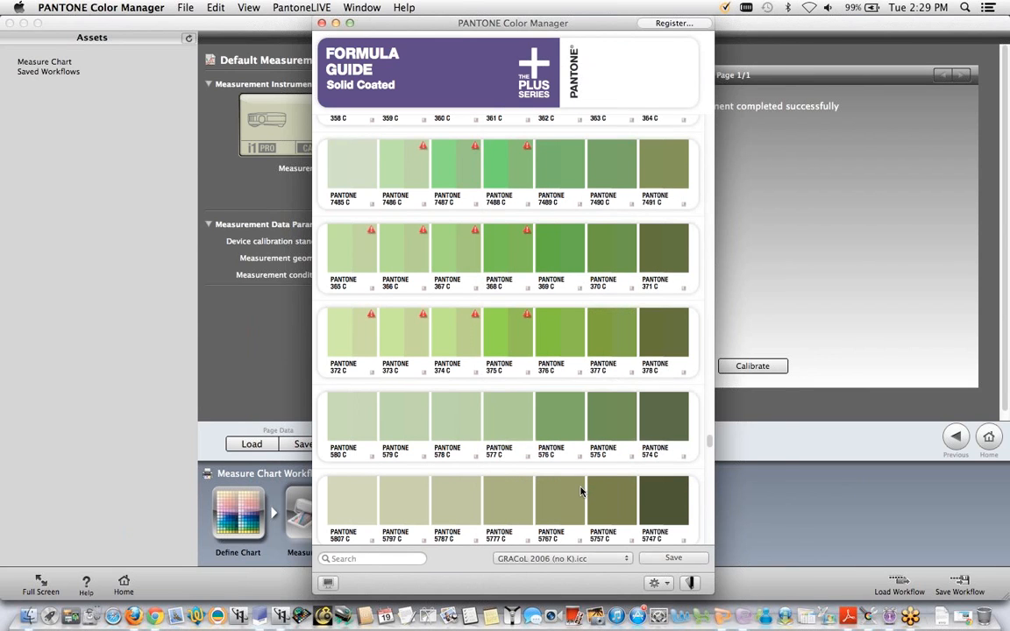
click(608, 558)
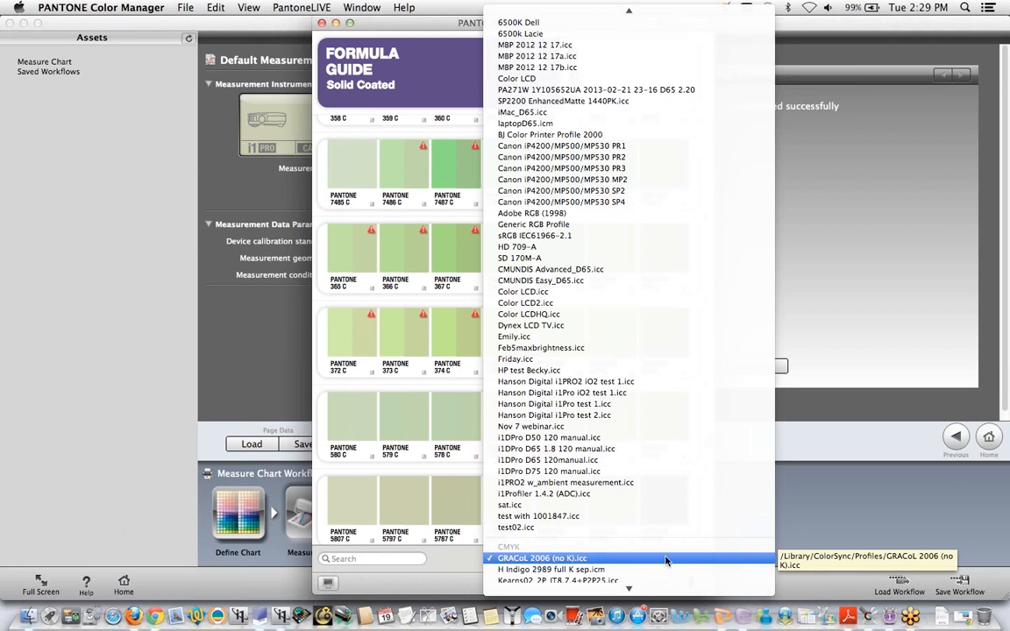
click(812, 530)
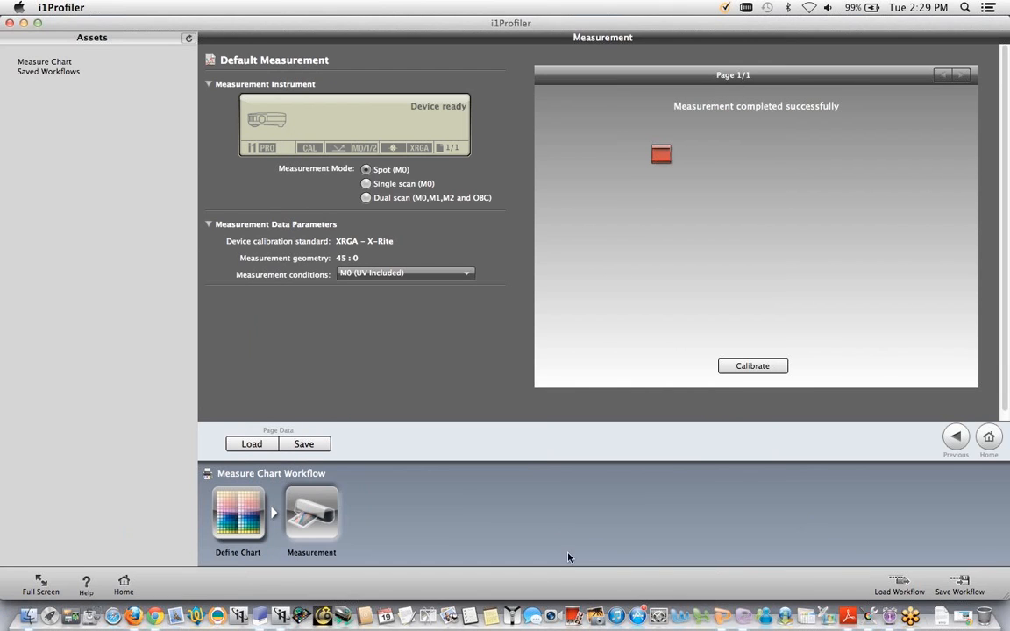
click(260, 618)
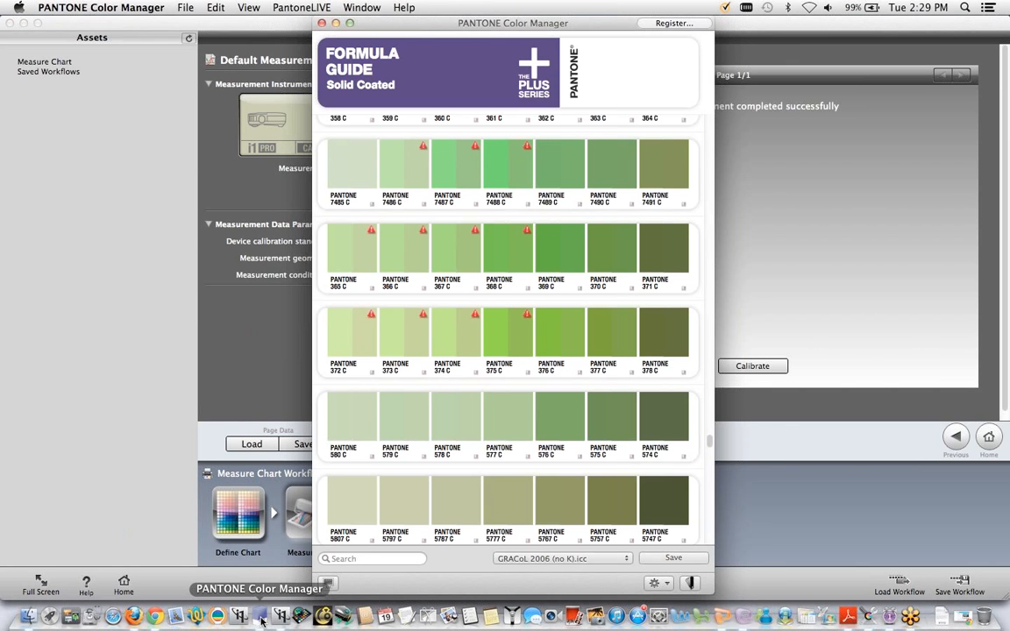
Step: Load the COLOR BRIDGE Coated fan deck from the PANTONE Master Standards and browse its yellows and oranges
click(691, 584)
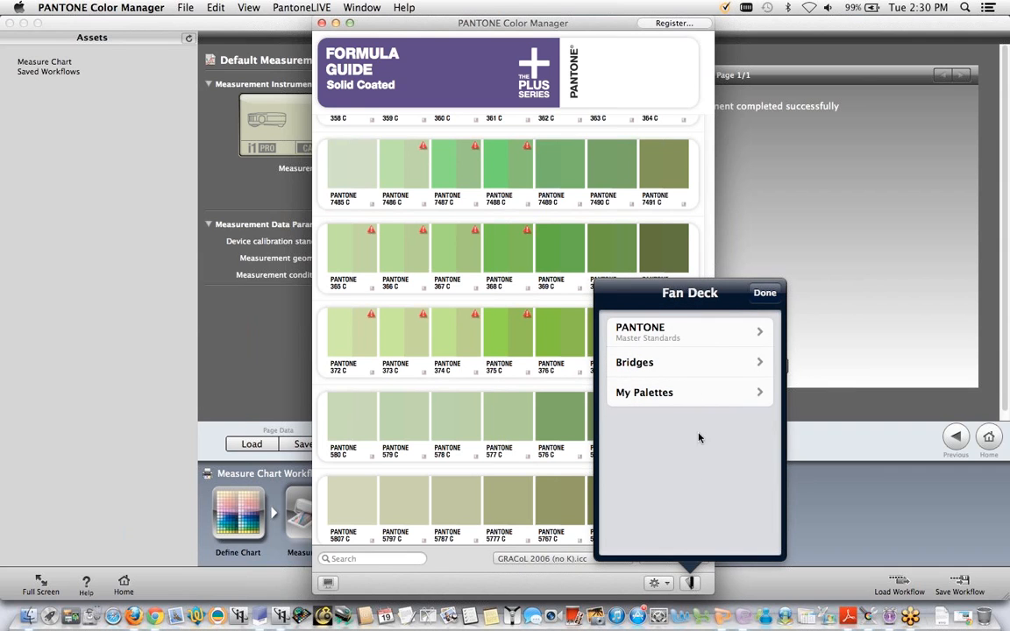
click(685, 344)
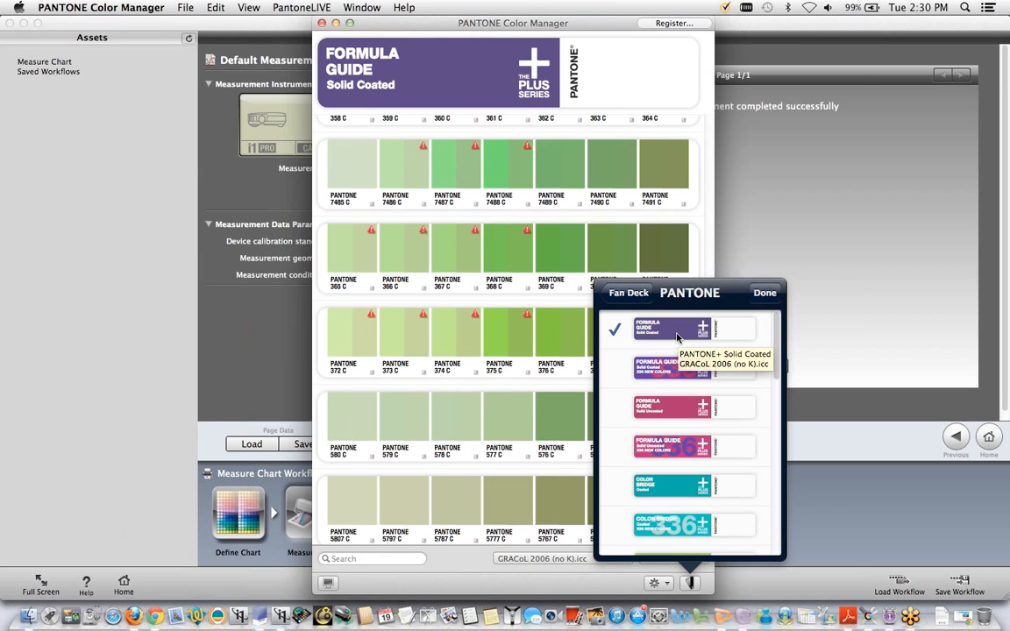
click(677, 489)
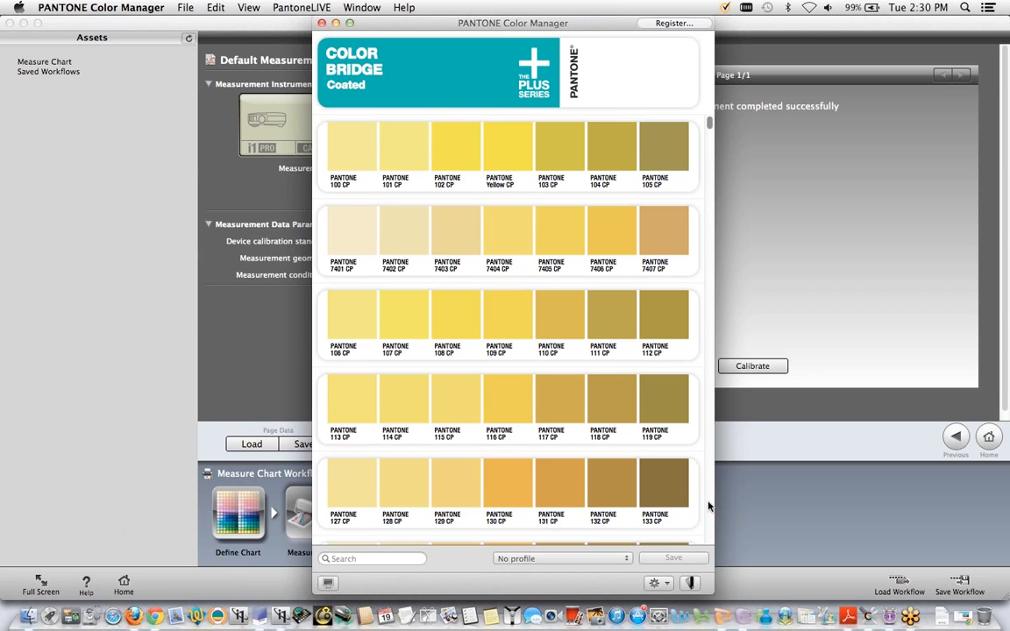
scroll(709, 507, down, 10)
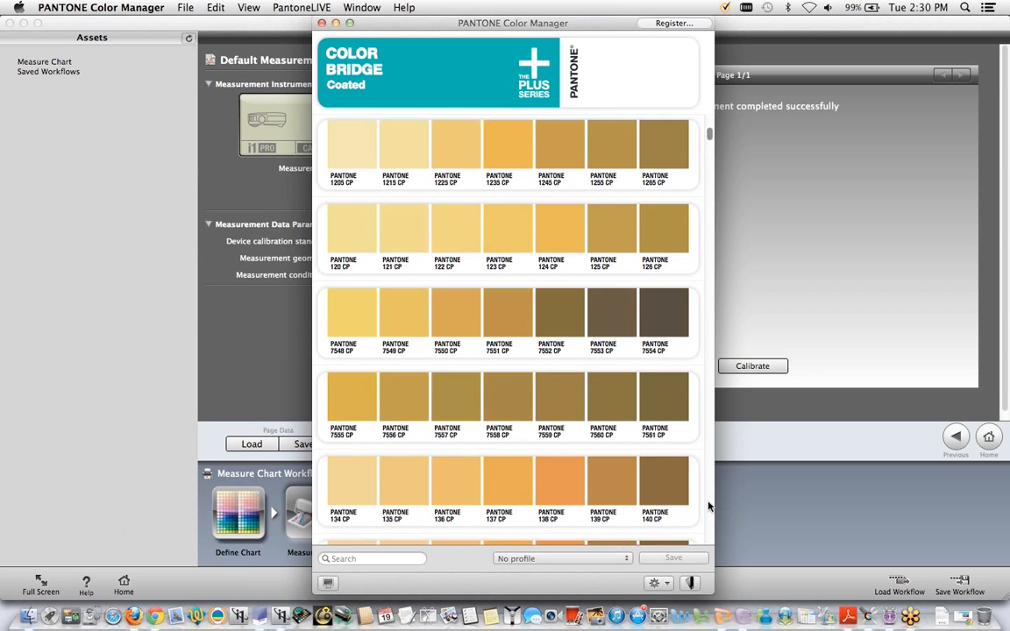
scroll(709, 507, down, 5)
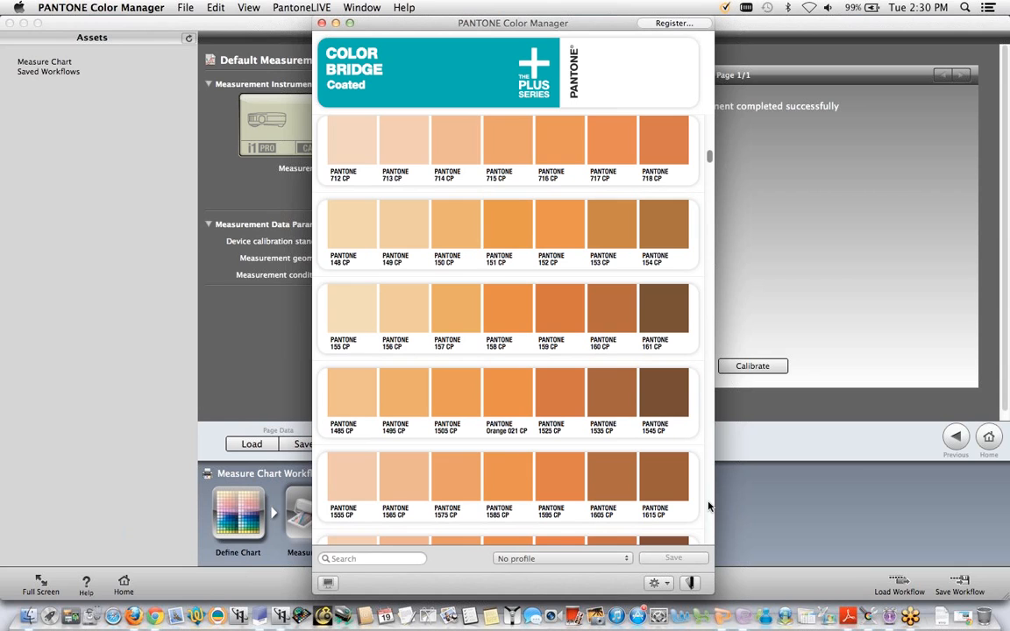
Step: Compare the COLOR BRIDGE Coated oranges and reds against the Roland XC540 Wrap 071812_Replica.icc profile
click(625, 560)
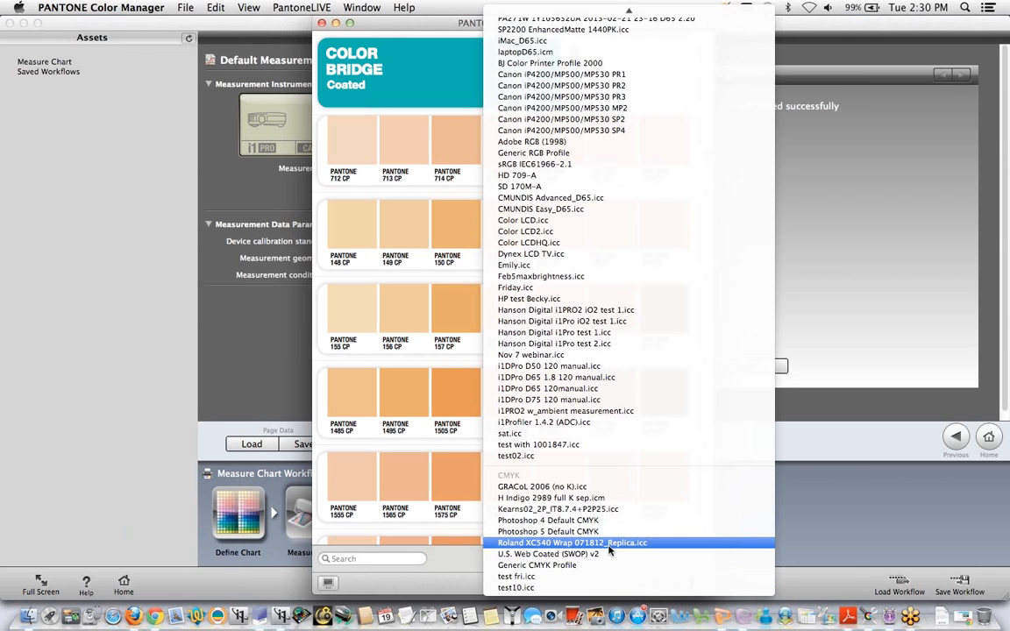
click(610, 546)
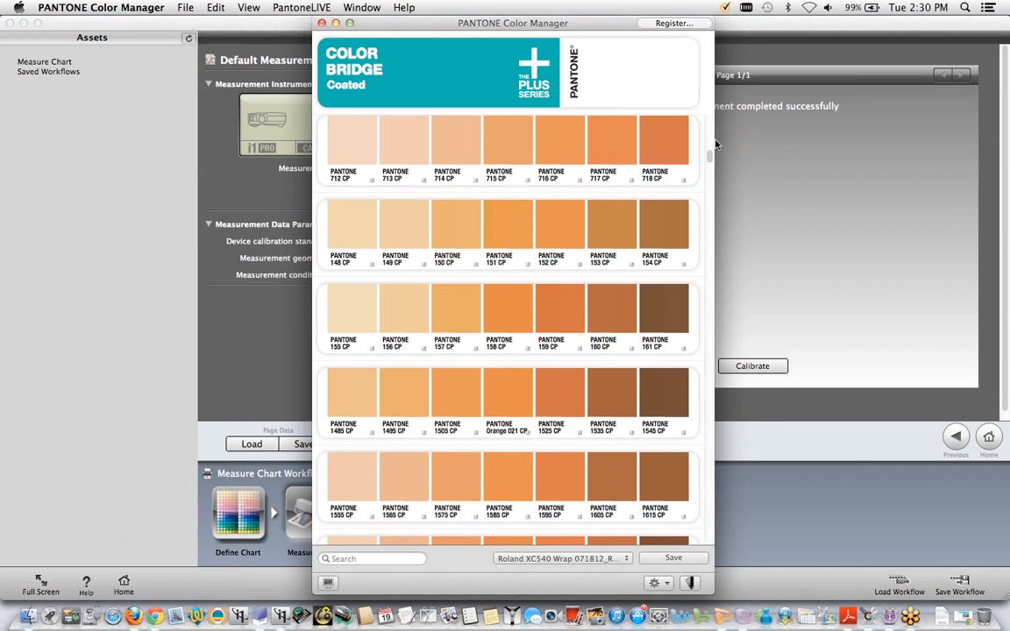
drag(710, 156, 710, 215)
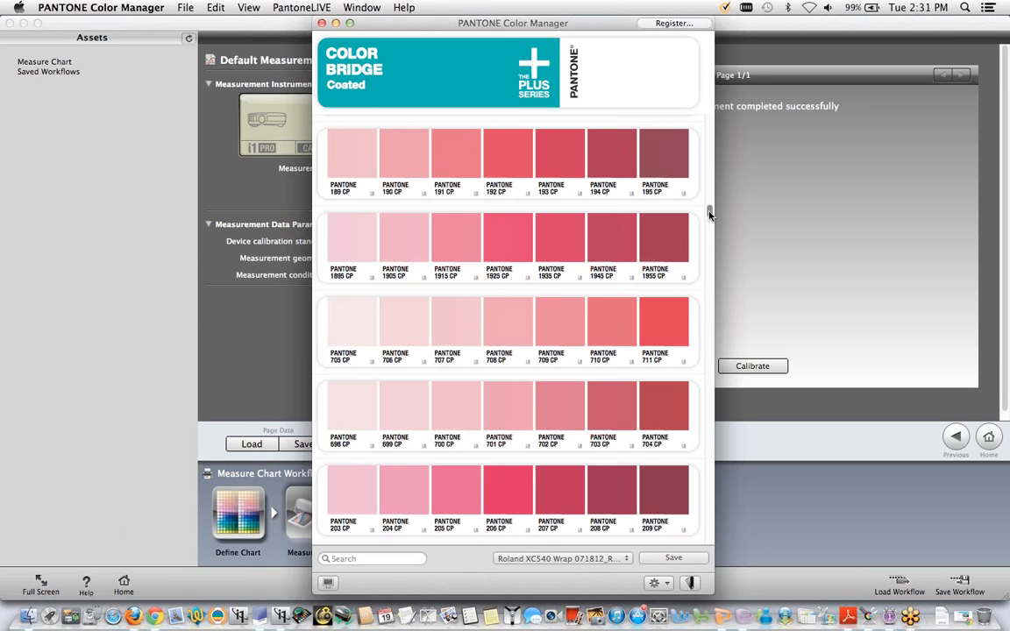
Step: Load the Kermit the frog JPEG palette without a profile from My Palettes, and switch to the Microsoft PowerPoint webinar presentation
click(181, 9)
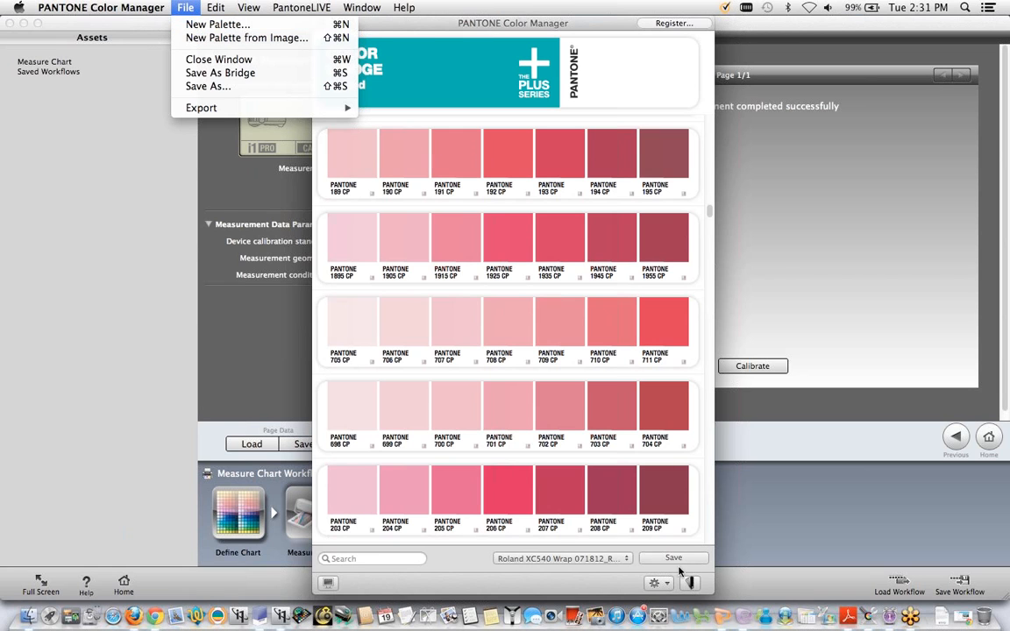
click(693, 584)
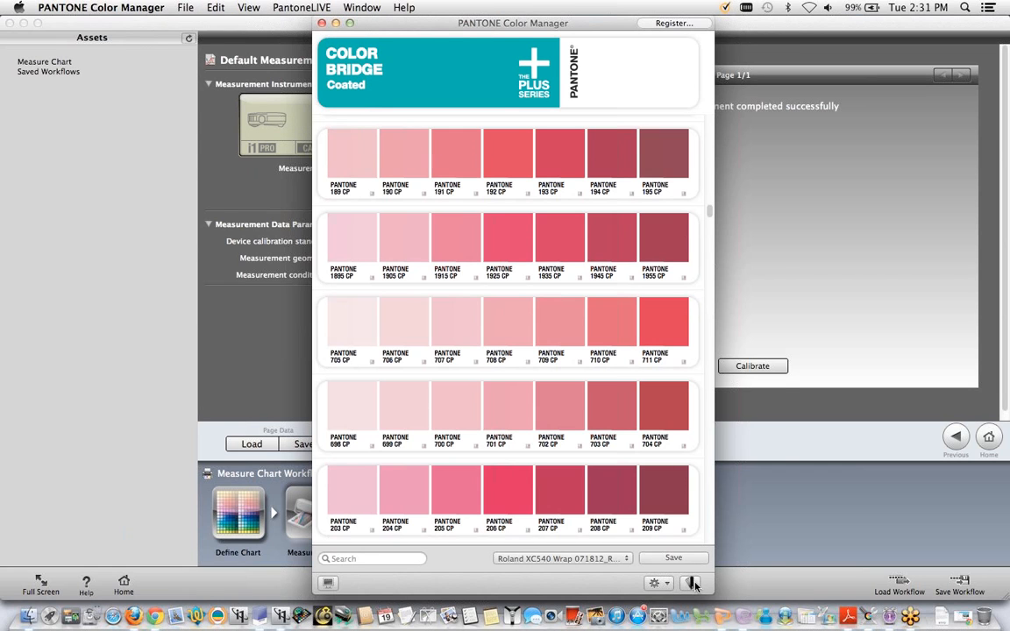
click(693, 584)
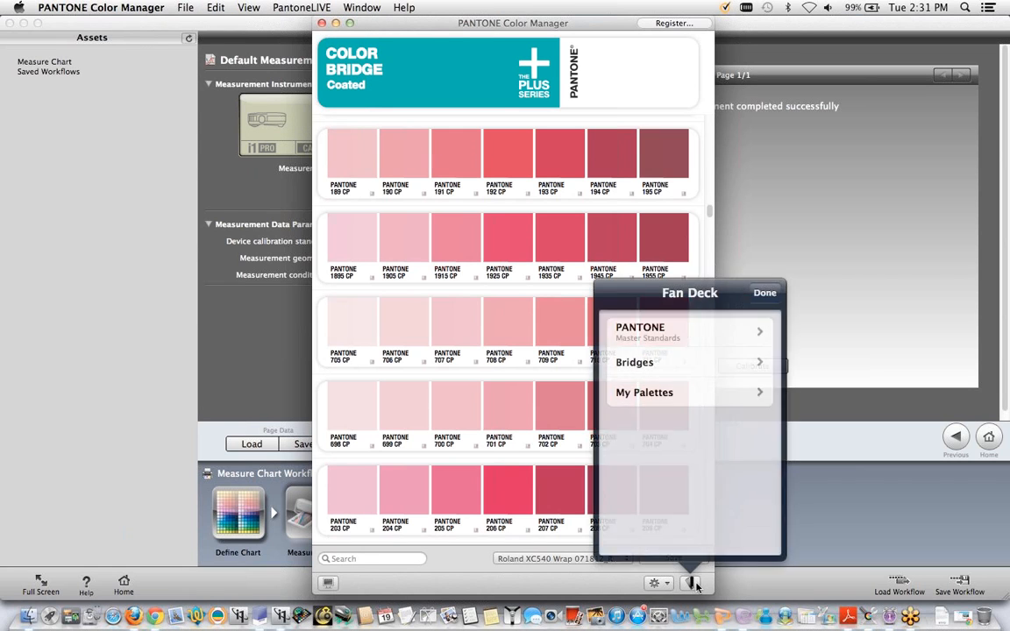
click(692, 399)
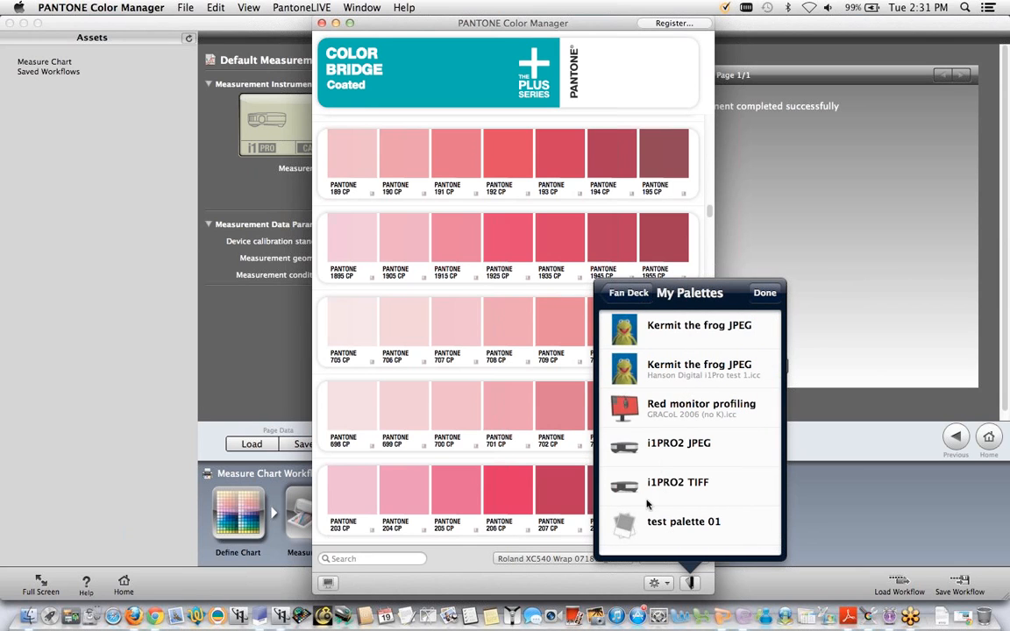
click(631, 326)
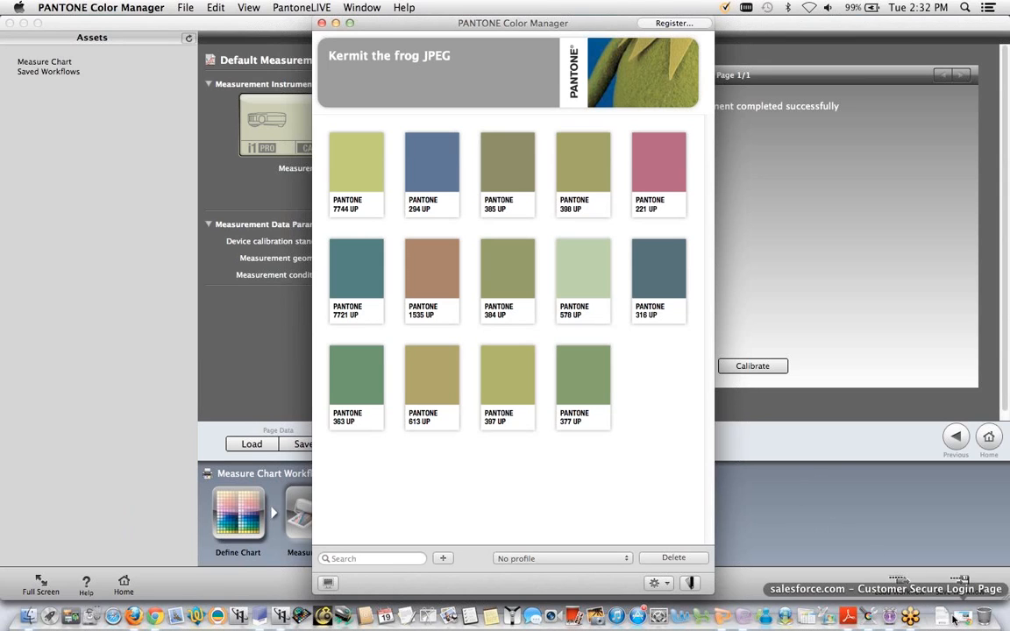
click(725, 619)
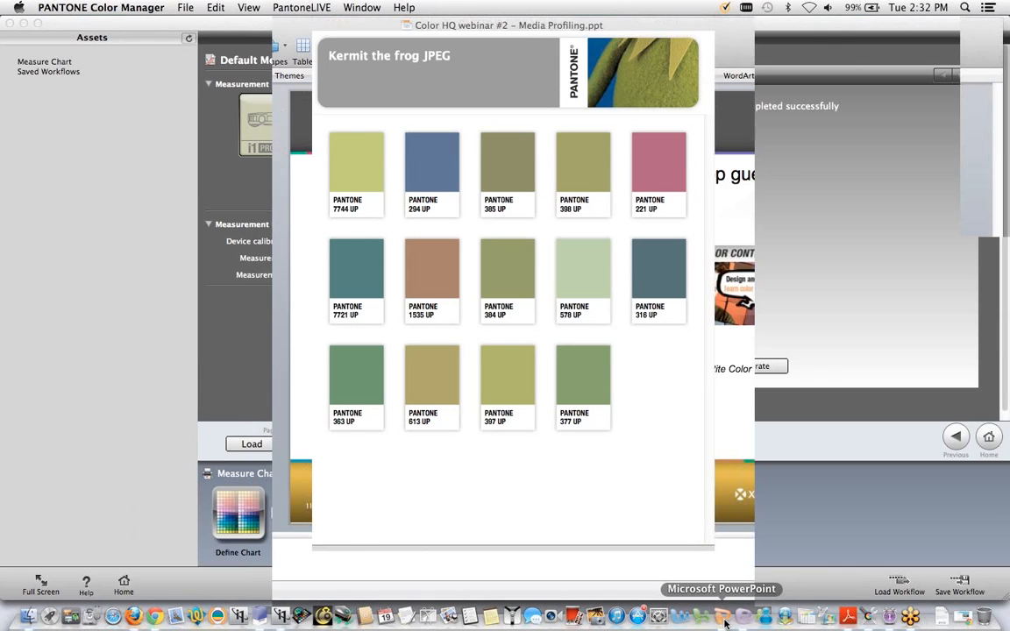